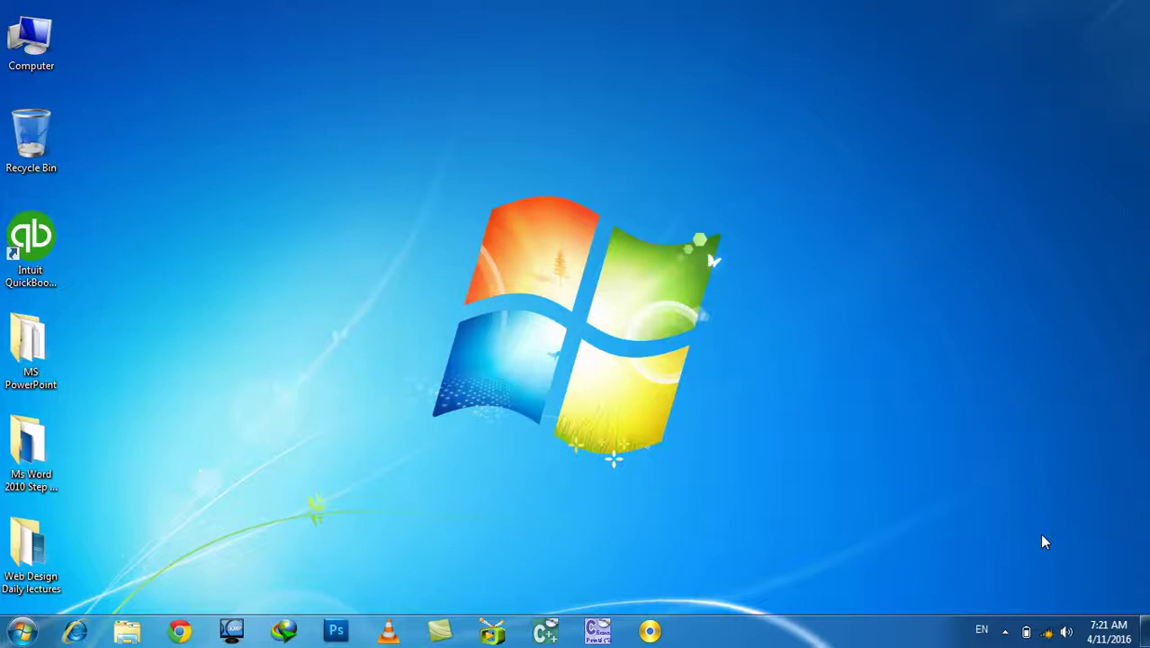
# Launch Word from the Windows Run dialog.
pyautogui.press('super+r')
pyautogui.write('notepad')
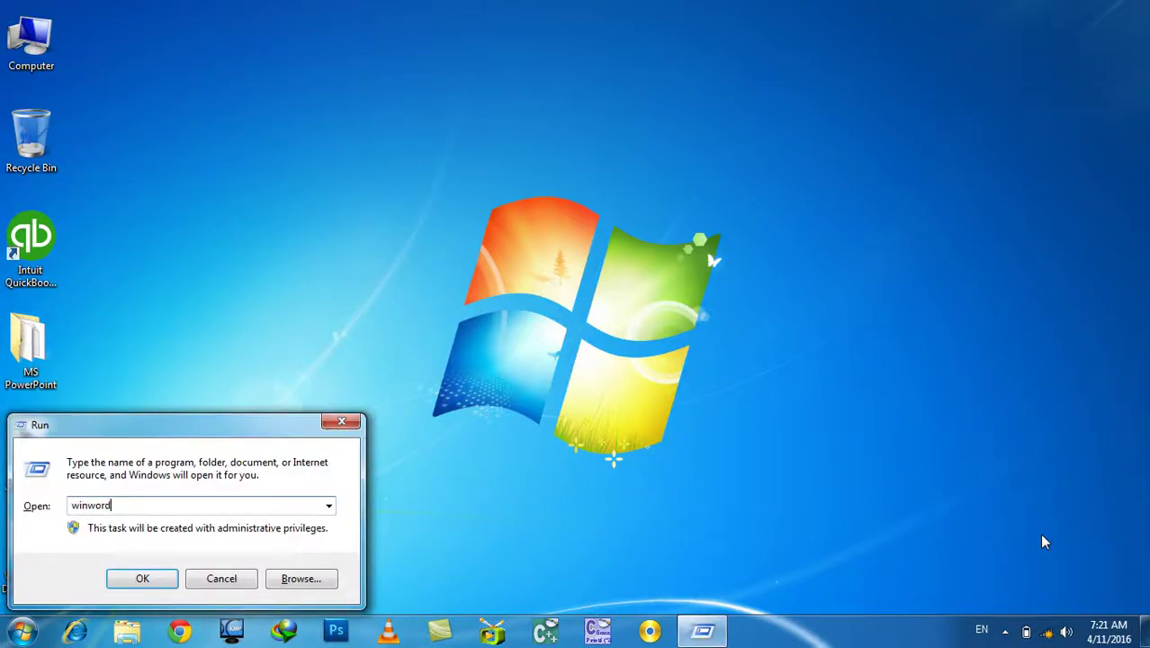
pyautogui.press('Return')
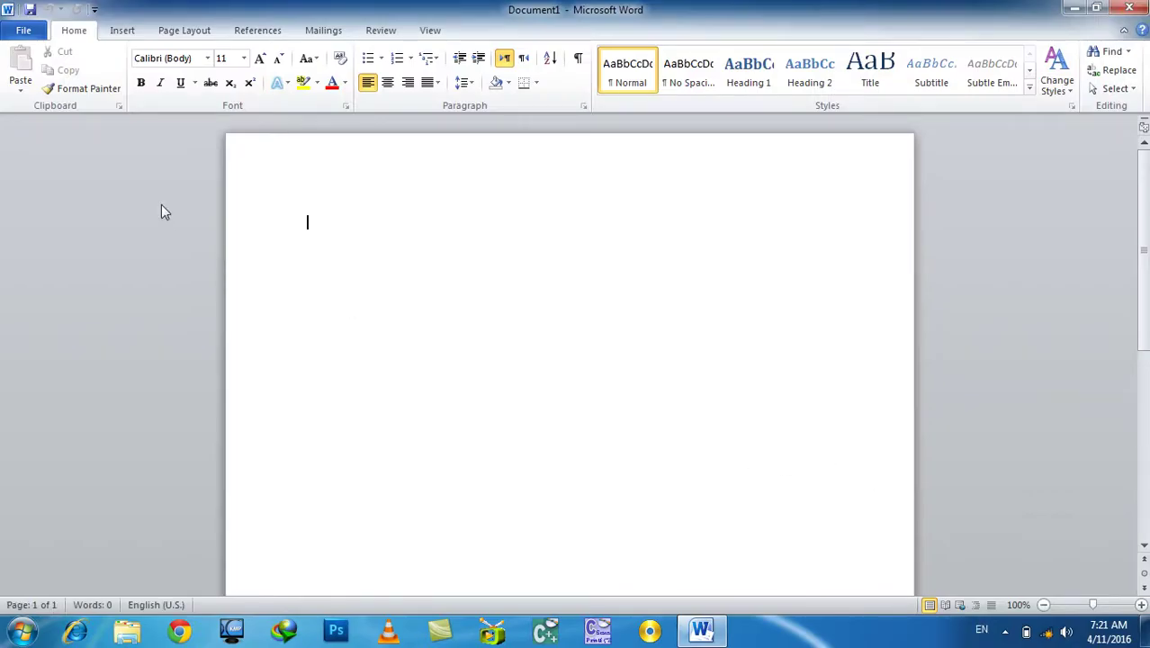
# Switch the ribbon from References to the Mailings tab to reach the envelope tools.
pyautogui.click(238, 33)
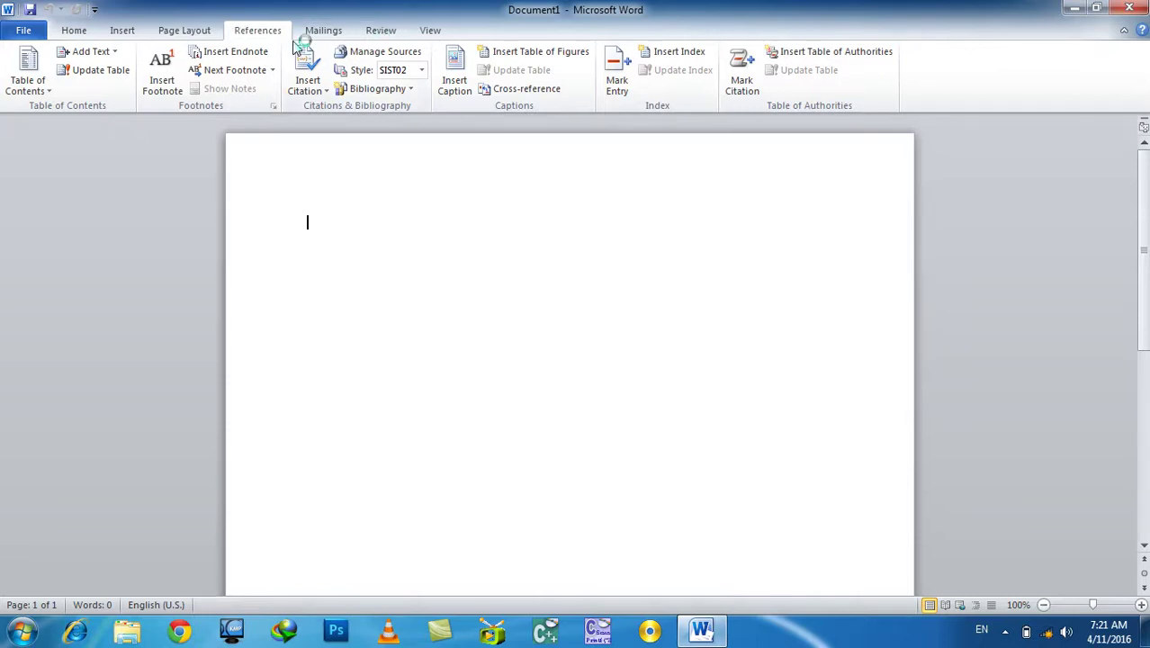
pyautogui.click(322, 29)
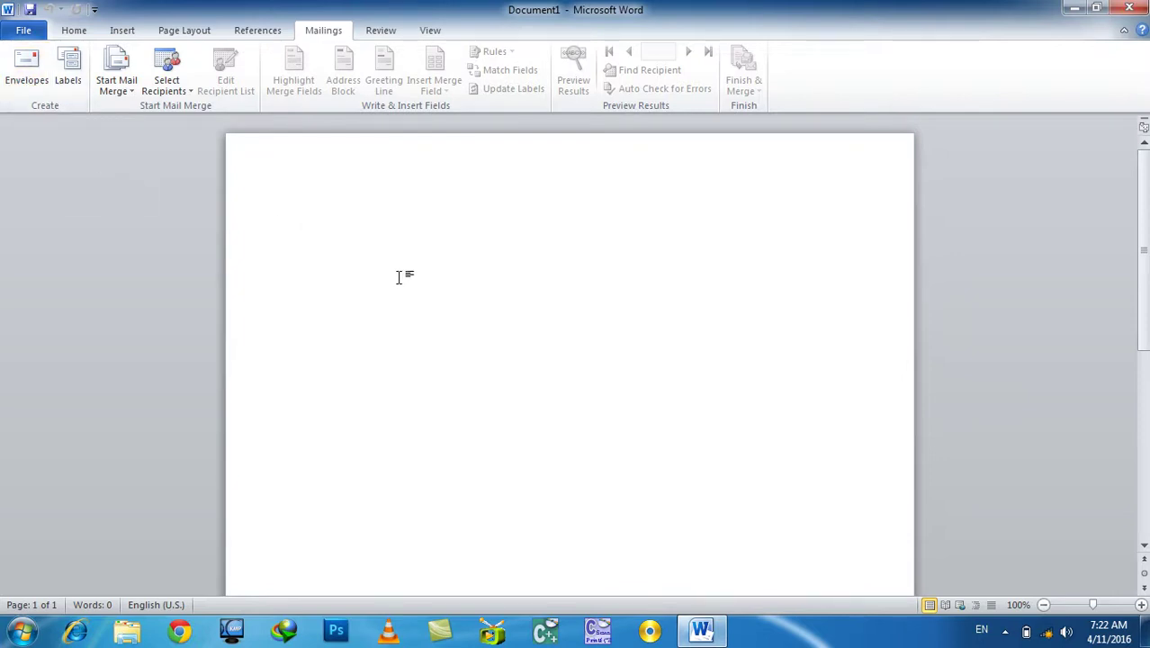
pyautogui.write('=rand()')
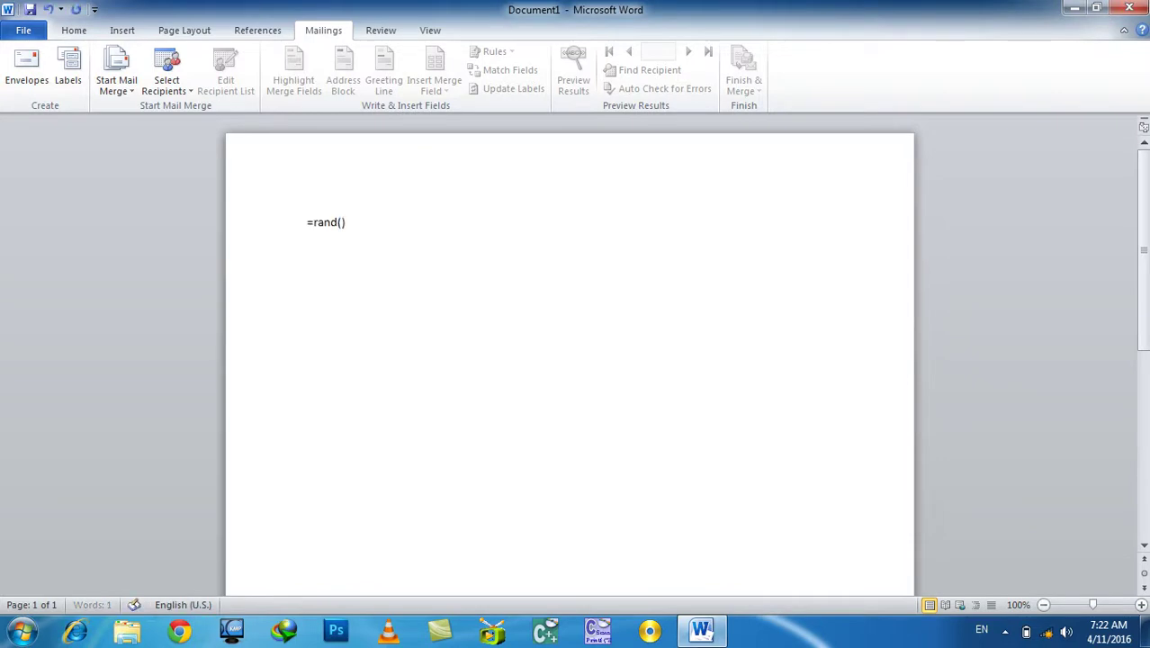
pyautogui.press('Return')
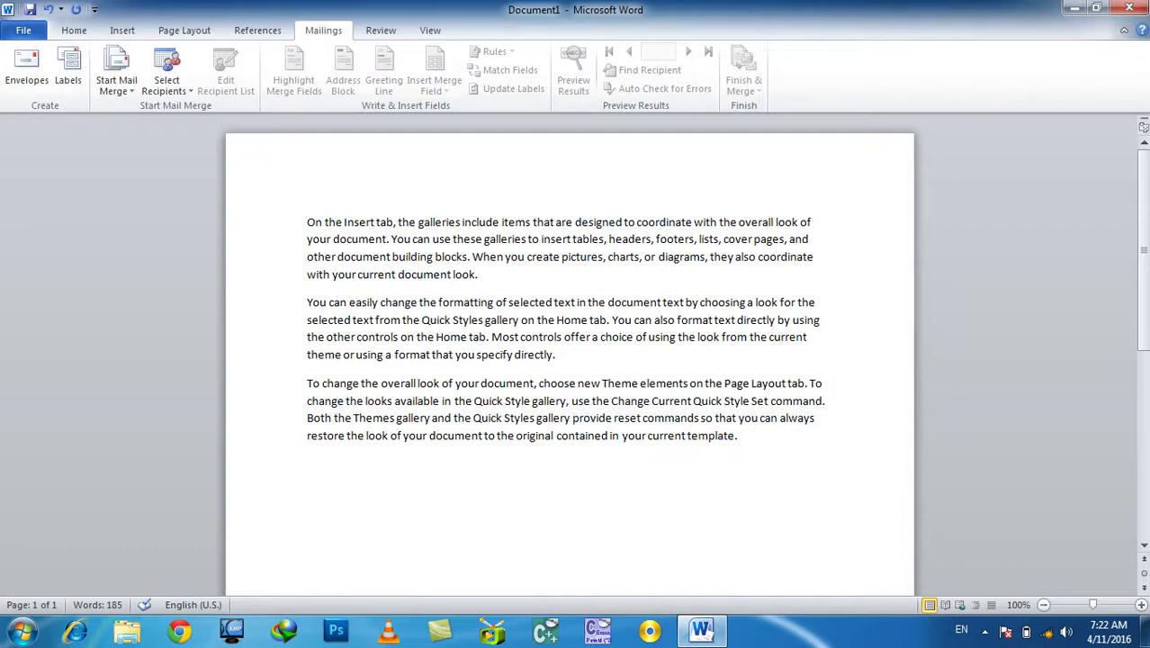
pyautogui.hotkey('ctrl', 'shift', 'Home')
pyautogui.hotkey('shift', 'Down')
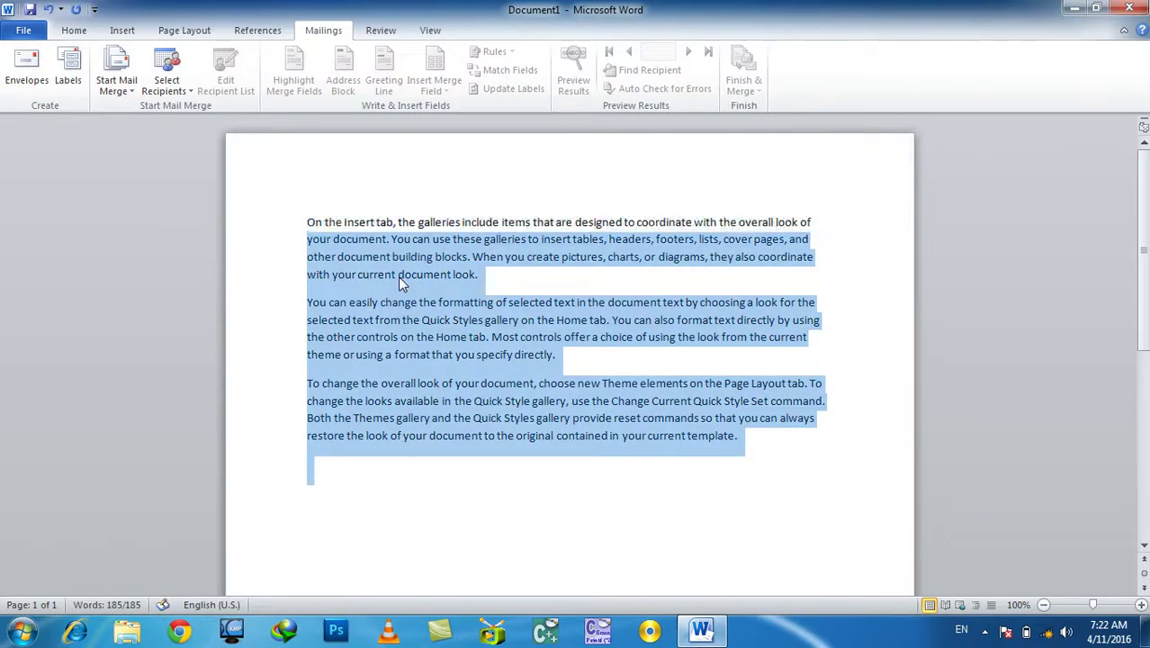
pyautogui.hotkey('shift', 'Up')
pyautogui.press('Delete')
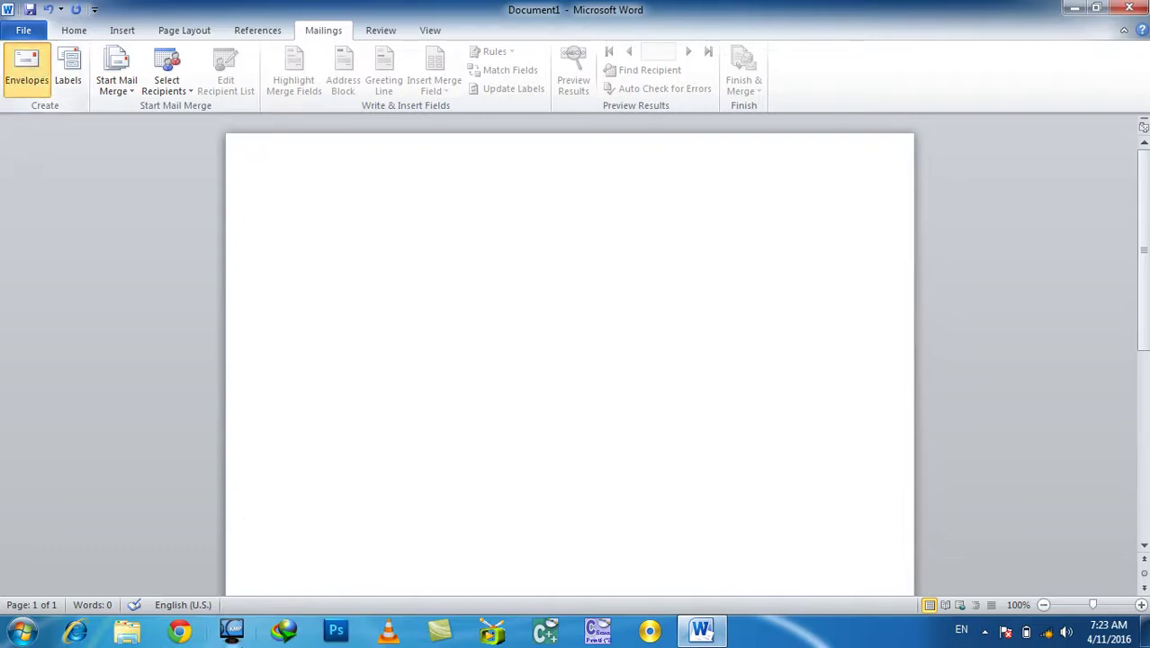
# Open the Envelopes dialog and type the recipient's name into the Delivery address.
pyautogui.click(24, 90)
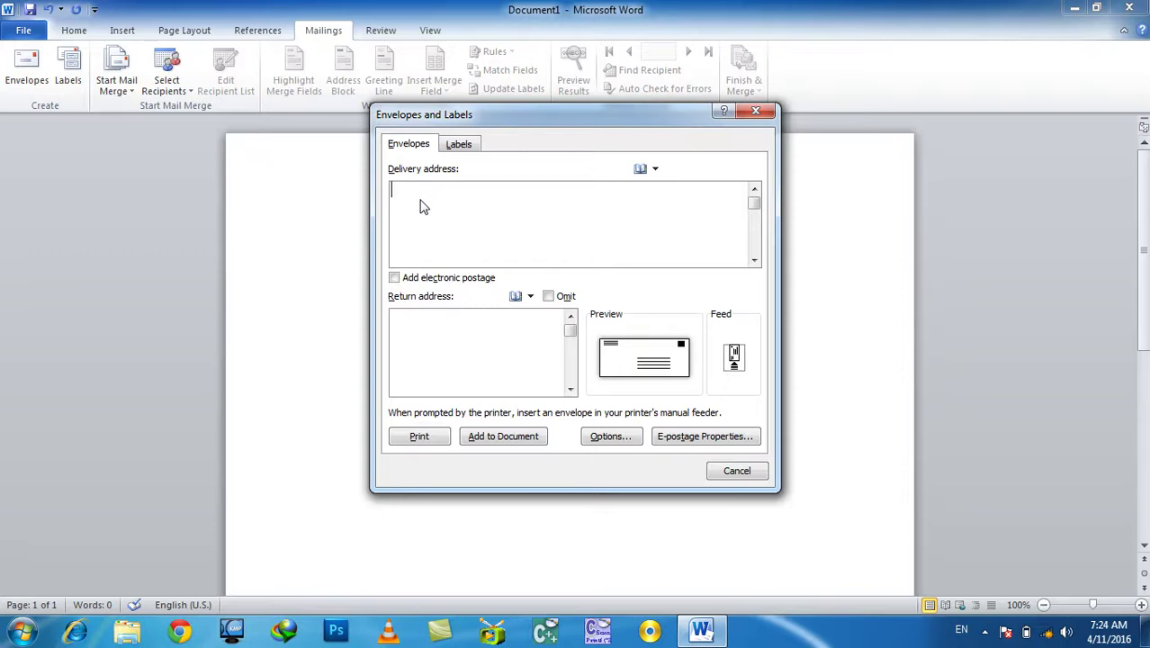
pyautogui.click(416, 344)
pyautogui.click(452, 216)
pyautogui.press('BackSpace')
pyautogui.press('BackSpace')
pyautogui.press('Return')
# Add the recipient's house and street lines to the delivery address.
pyautogui.press('Return')
# Finish the delivery address with the recipient's phone number and UK.
pyautogui.press('Return')
pyautogui.write('Phone')
pyautogui.write('+444234234')
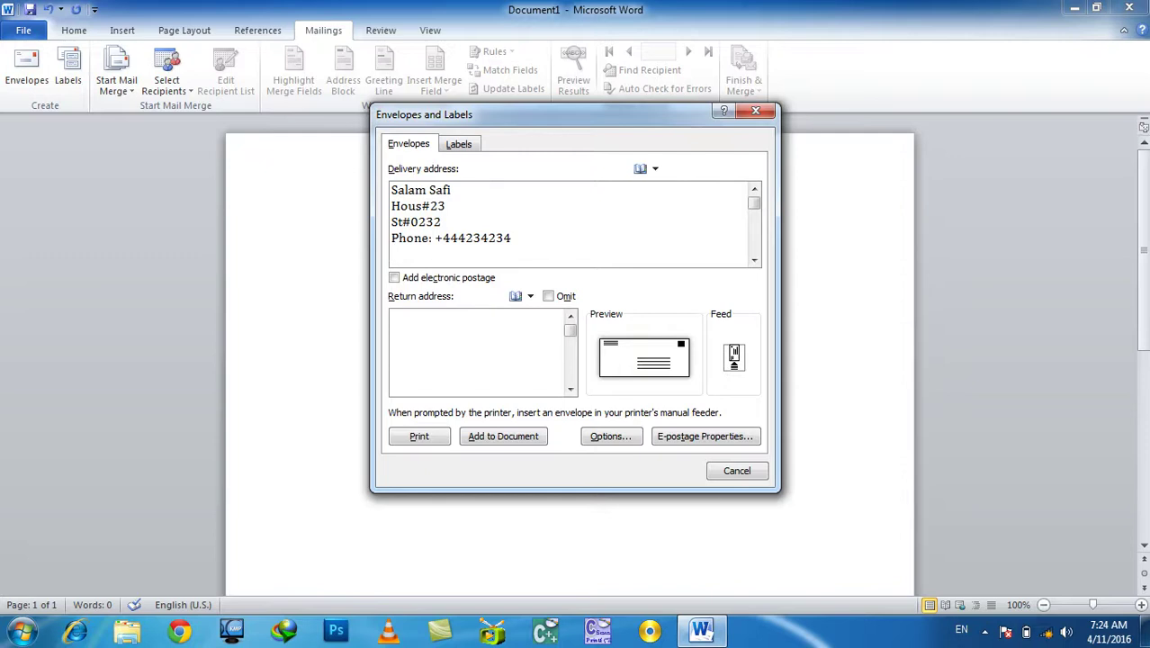
pyautogui.write('It')
pyautogui.press('BackSpace')
pyautogui.press('BackSpace')
pyautogui.write('UK')
# Enter the sender's name, house and street lines in the Return address box.
pyautogui.click(510, 369)
pyautogui.write('S')
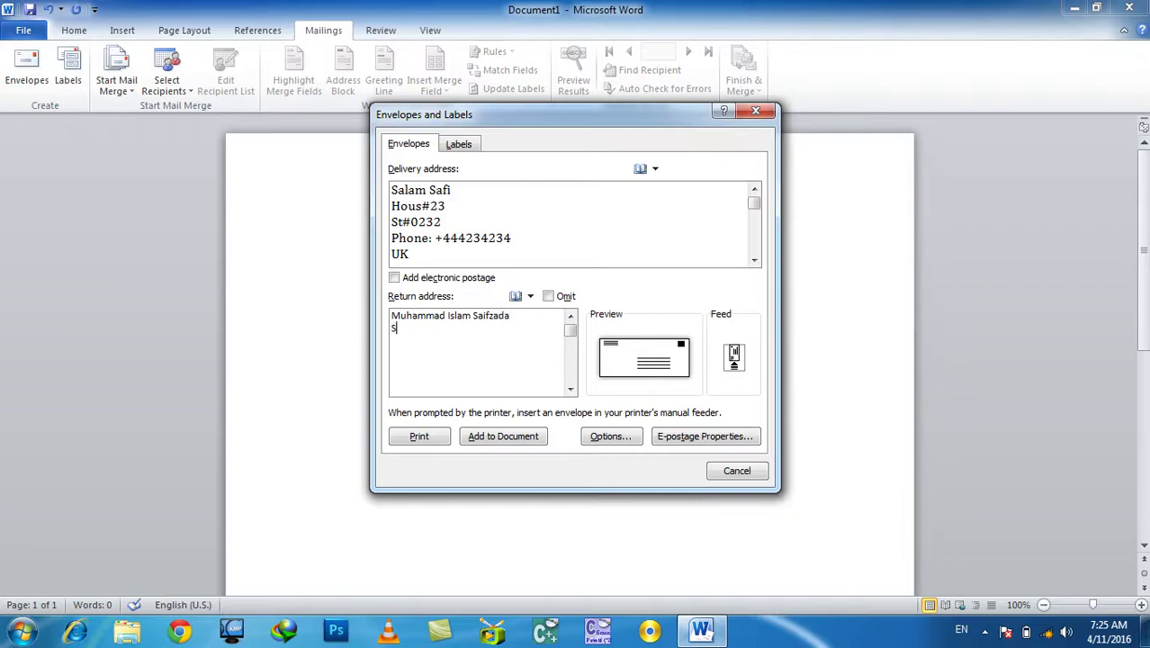
pyautogui.press('BackSpace')
pyautogui.press('Return')
# Add the sender's full city line to the return address.
pyautogui.press('Return')
pyautogui.write('Kabul, Afghanistan')
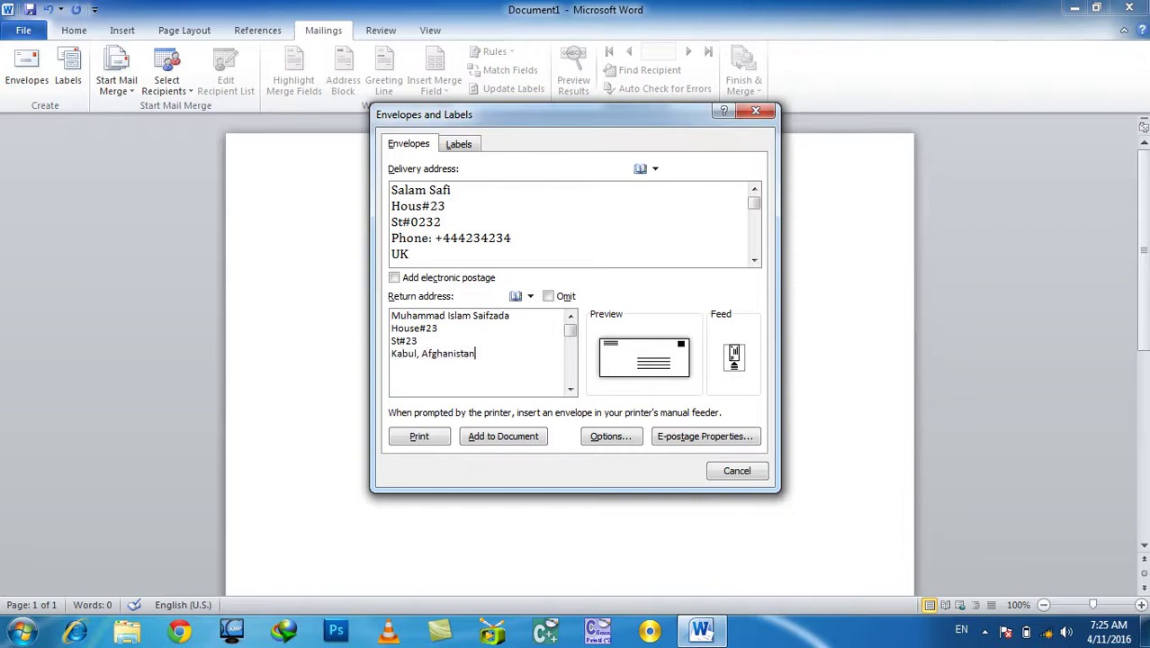
pyautogui.click(470, 353)
pyautogui.press('Left')
pyautogui.press('Left')
pyautogui.press('Left')
pyautogui.write('Koti Sangi,')
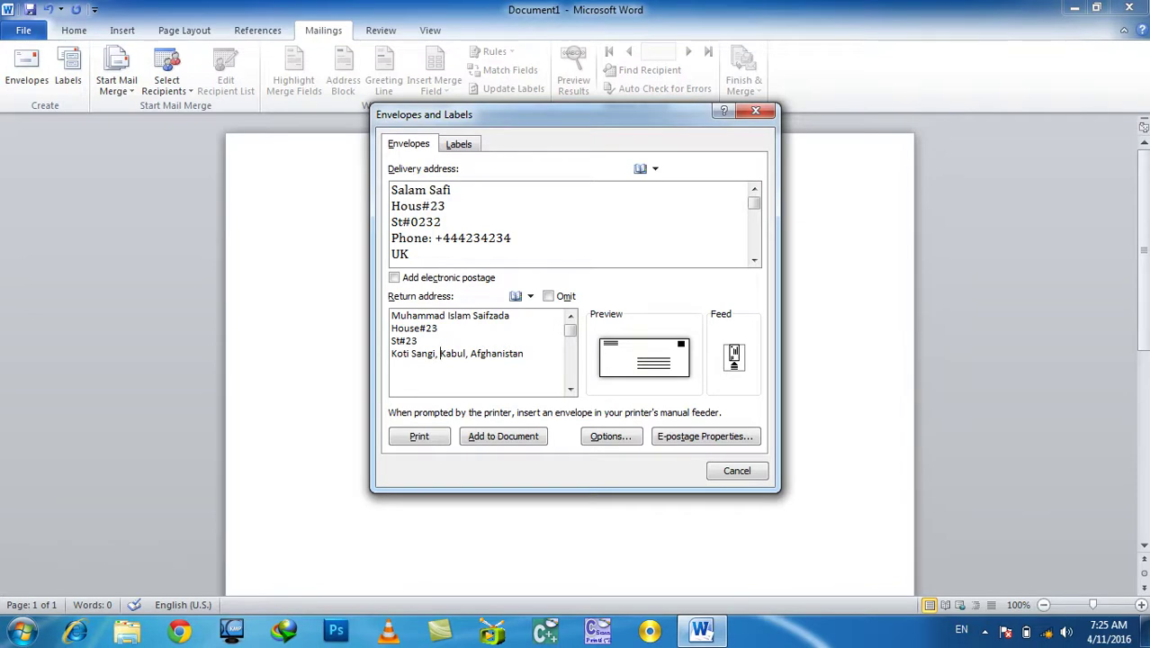
pyautogui.tripleClick(562, 357)
pyautogui.click(558, 363)
# Add the sender's phone number, leaving Omit unchecked.
pyautogui.press('Return')
pyautogui.click(555, 302)
pyautogui.click(555, 302)
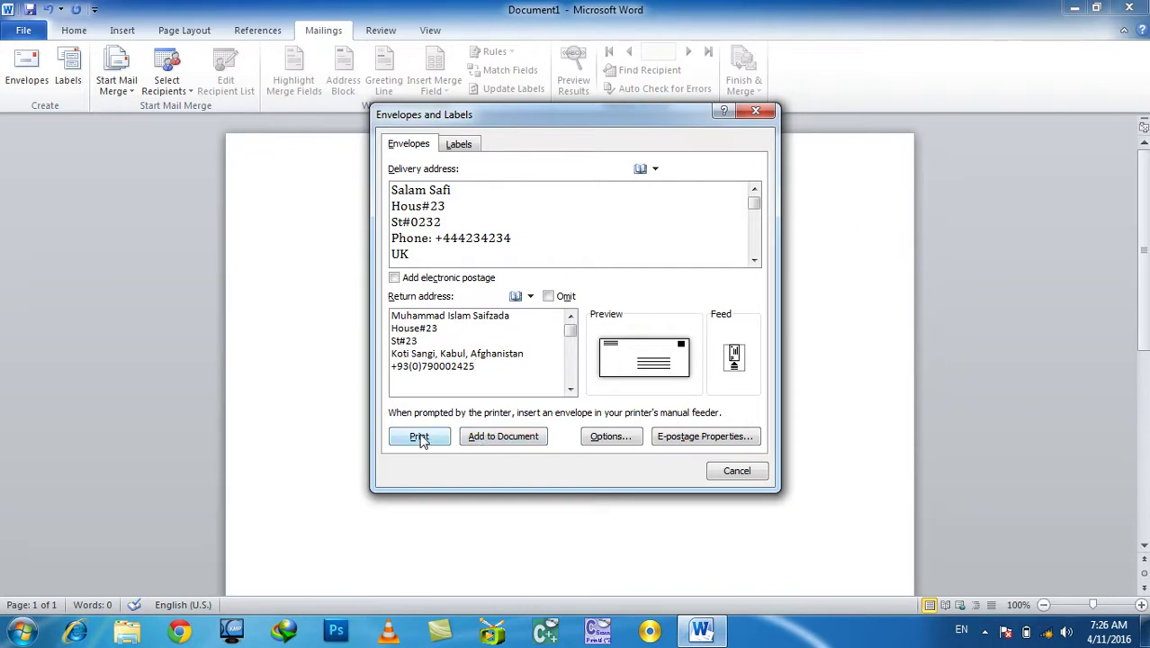
# Add the envelope to the document, saving the return address as default, and bold the recipient address.
pyautogui.click(494, 442)
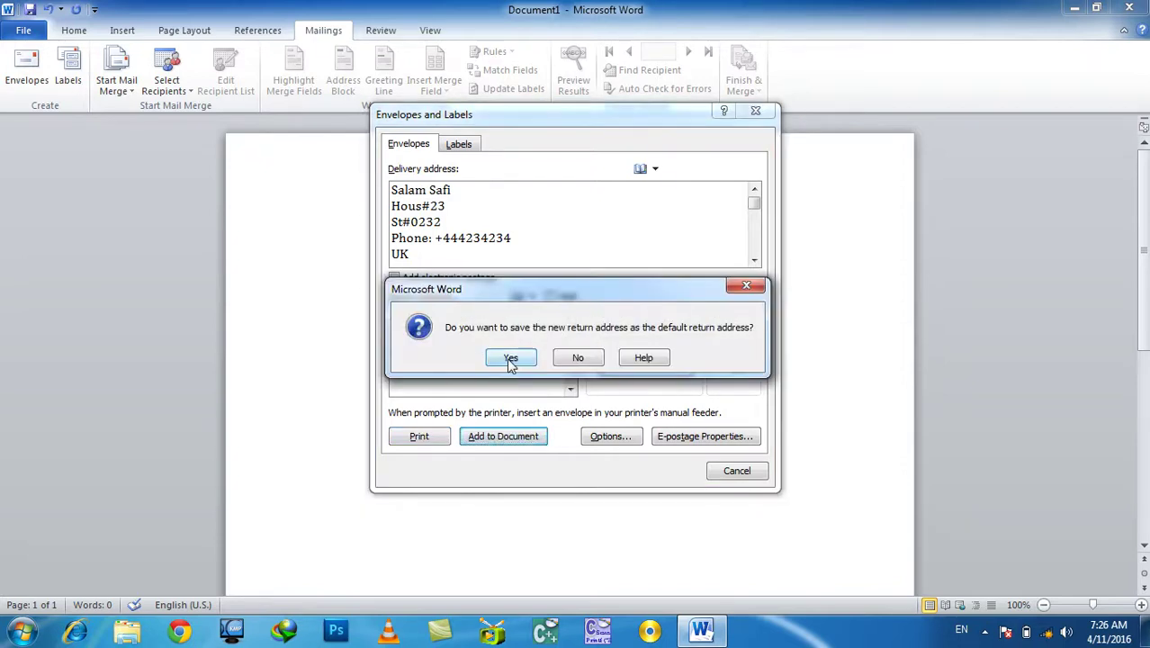
pyautogui.click(509, 357)
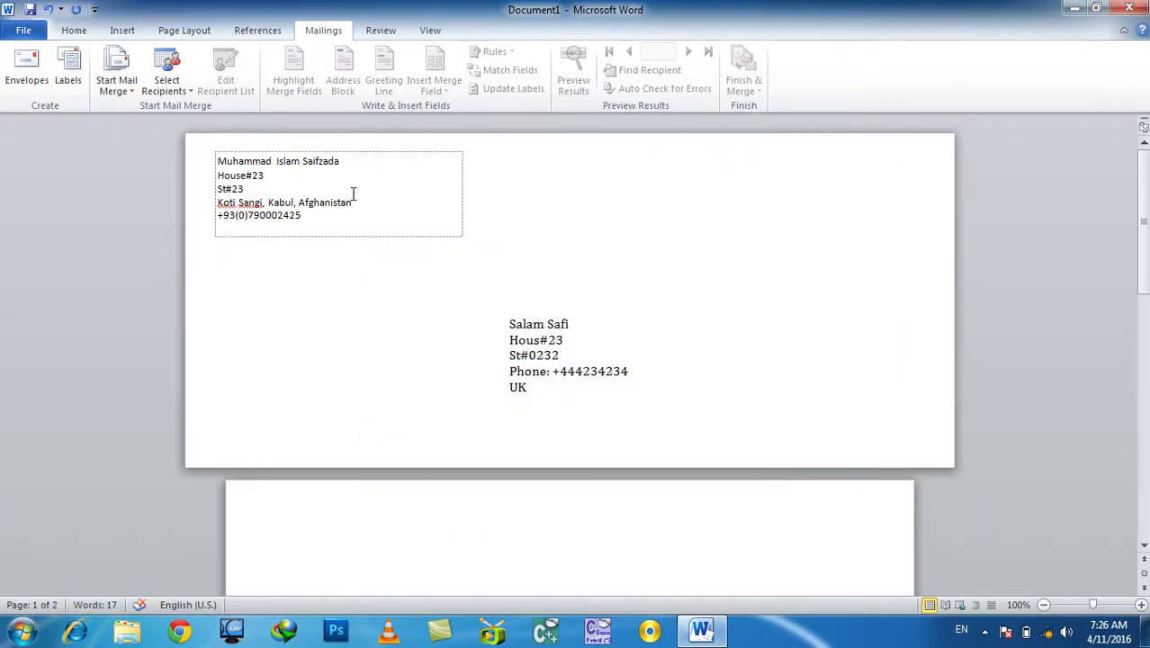
pyautogui.moveTo(315, 215); pyautogui.dragTo(214, 156)
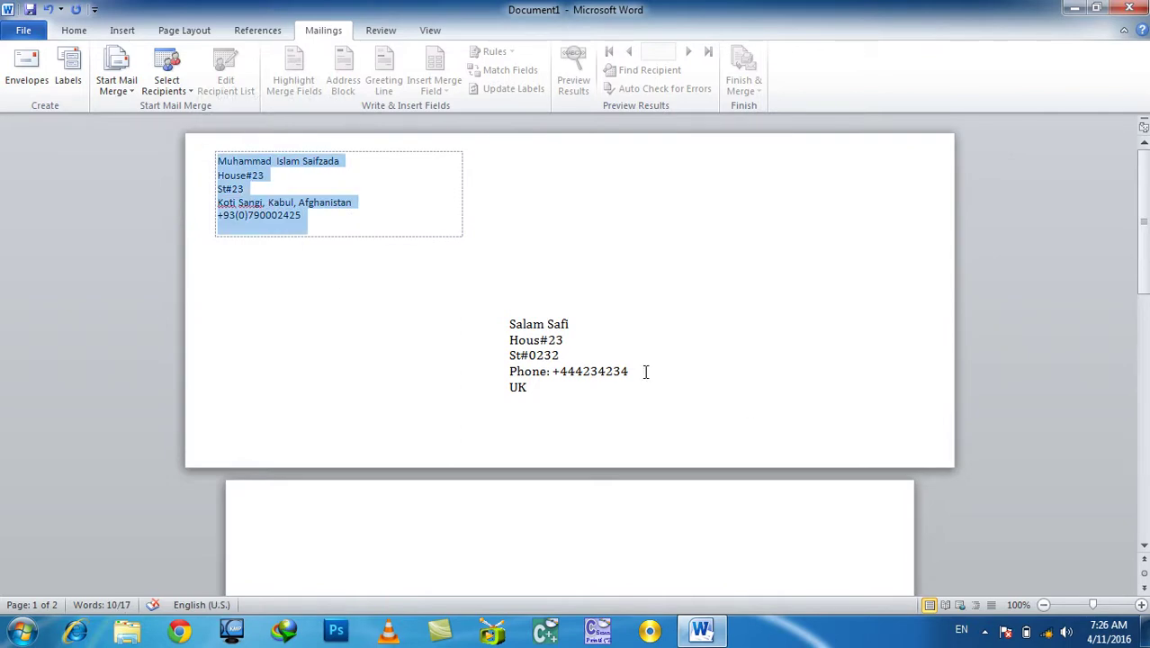
pyautogui.click(598, 357)
pyautogui.click(627, 399)
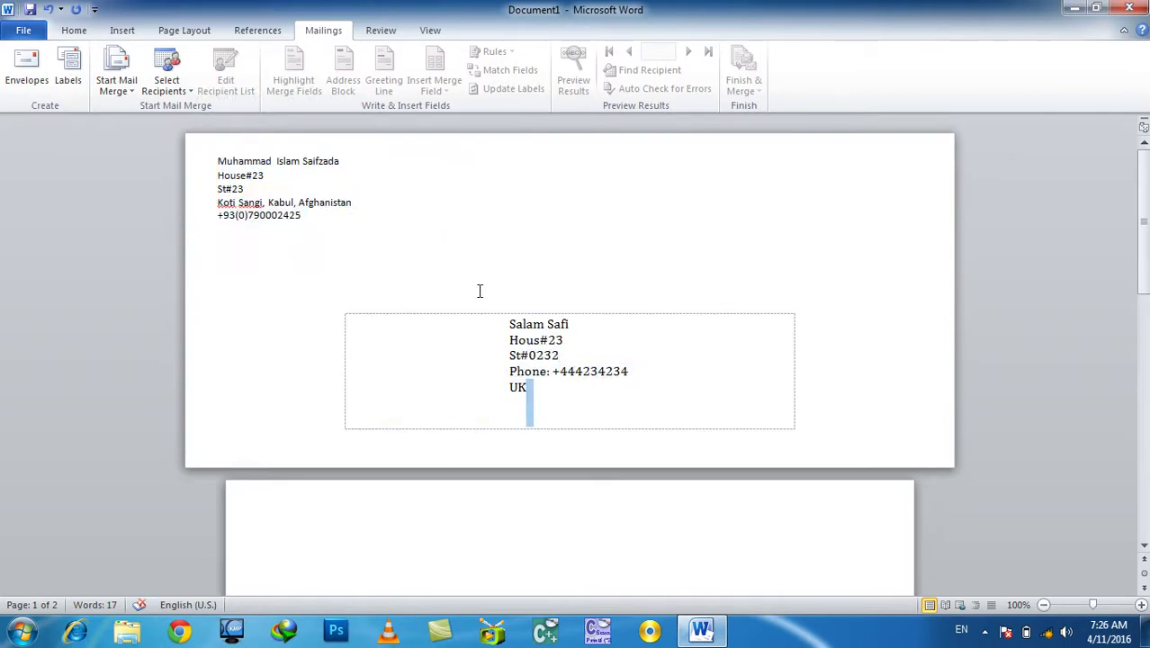
pyautogui.tripleClick(497, 326)
pyautogui.click(75, 34)
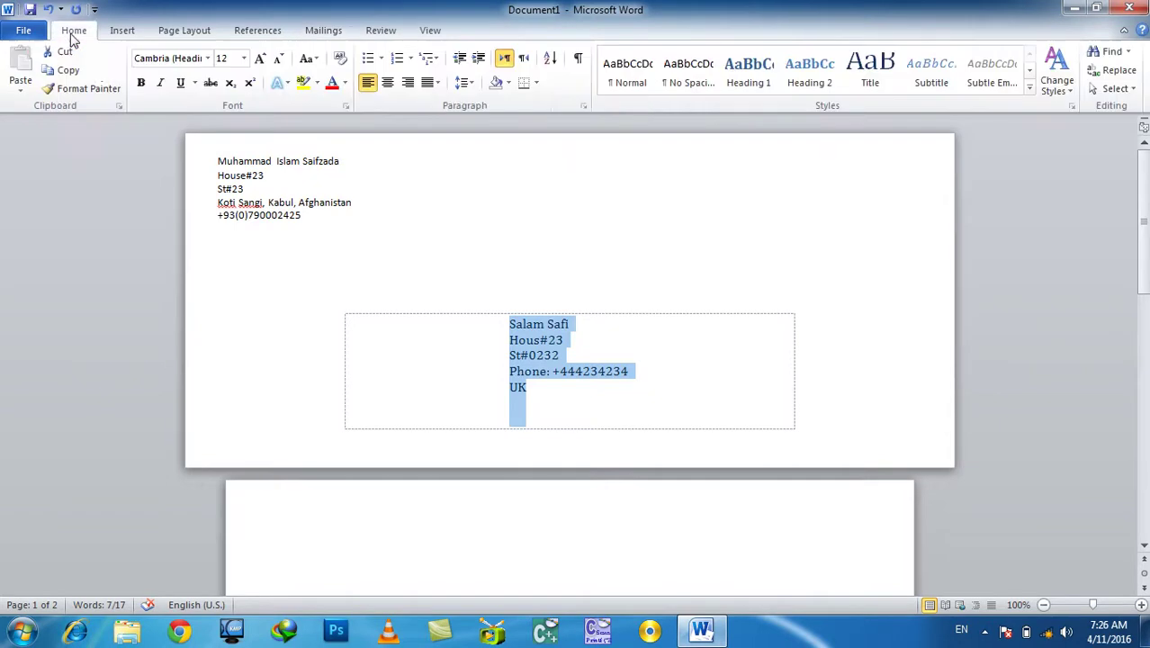
pyautogui.click(142, 83)
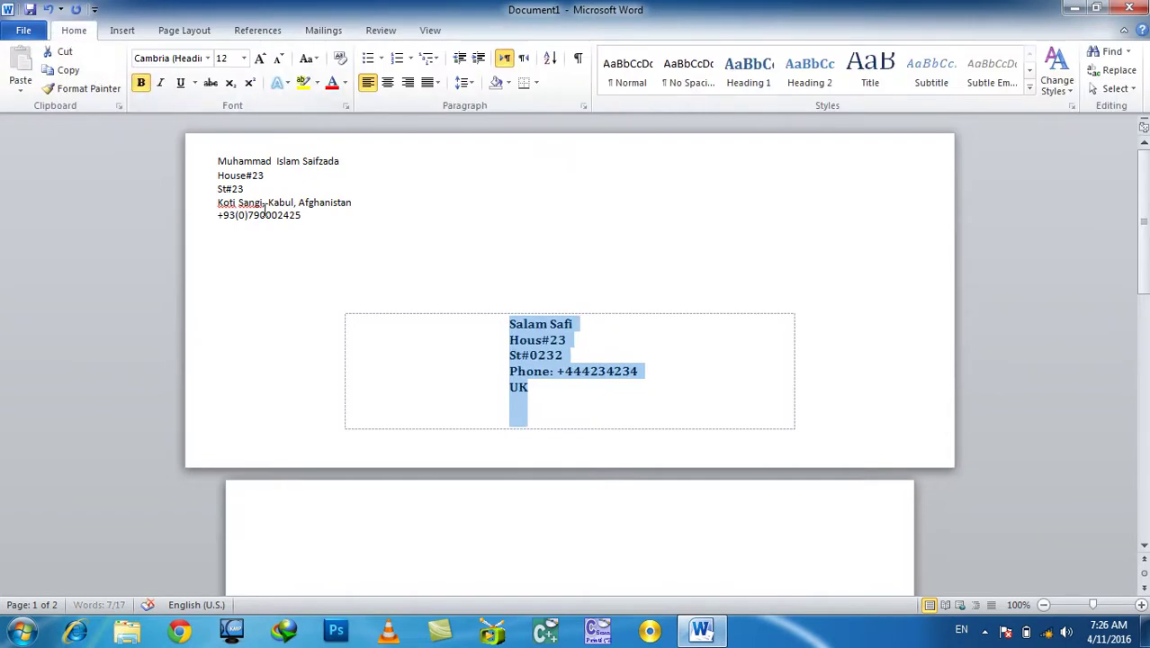
# Set the return address to 9 pt bold.
pyautogui.click(302, 225)
pyautogui.moveTo(320, 220); pyautogui.dragTo(290, 216)
pyautogui.tripleClick(211, 151)
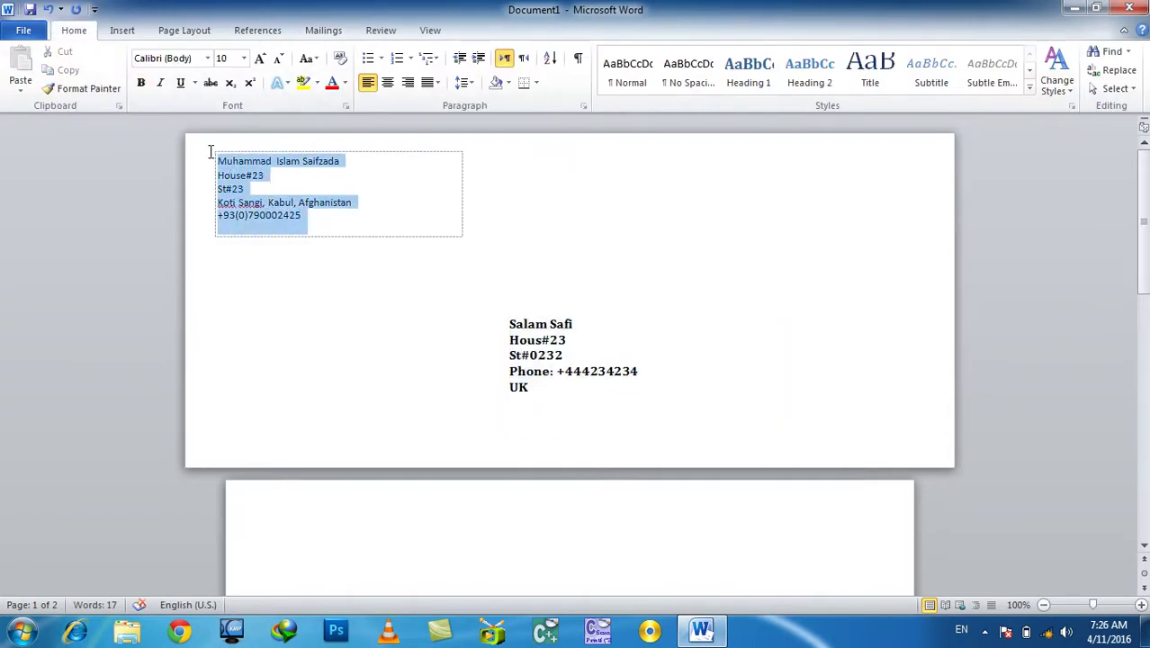
pyautogui.click(278, 58)
pyautogui.click(140, 83)
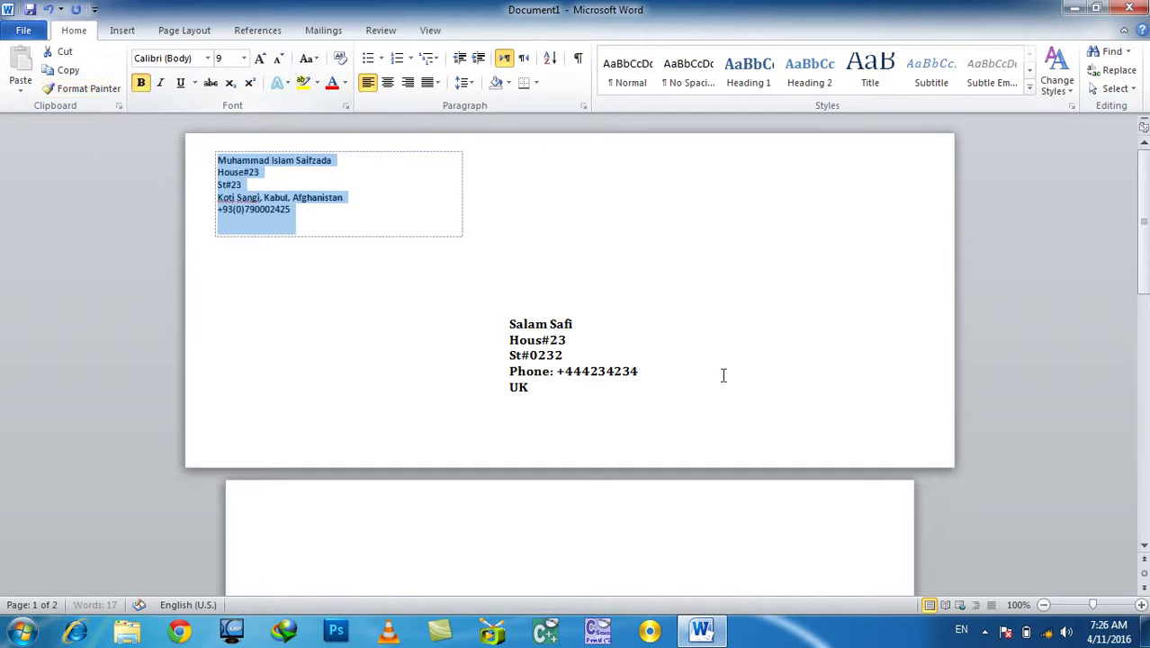
pyautogui.click(736, 229)
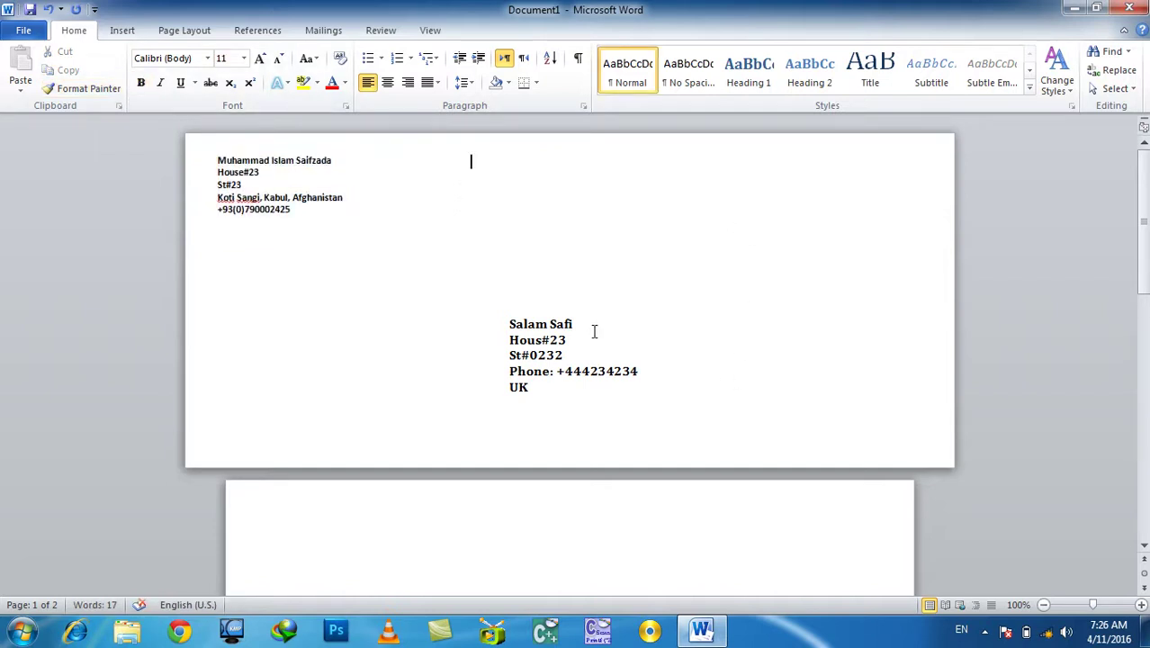
# Type 'Delivery Address:' before the recipient's name.
pyautogui.click(515, 324)
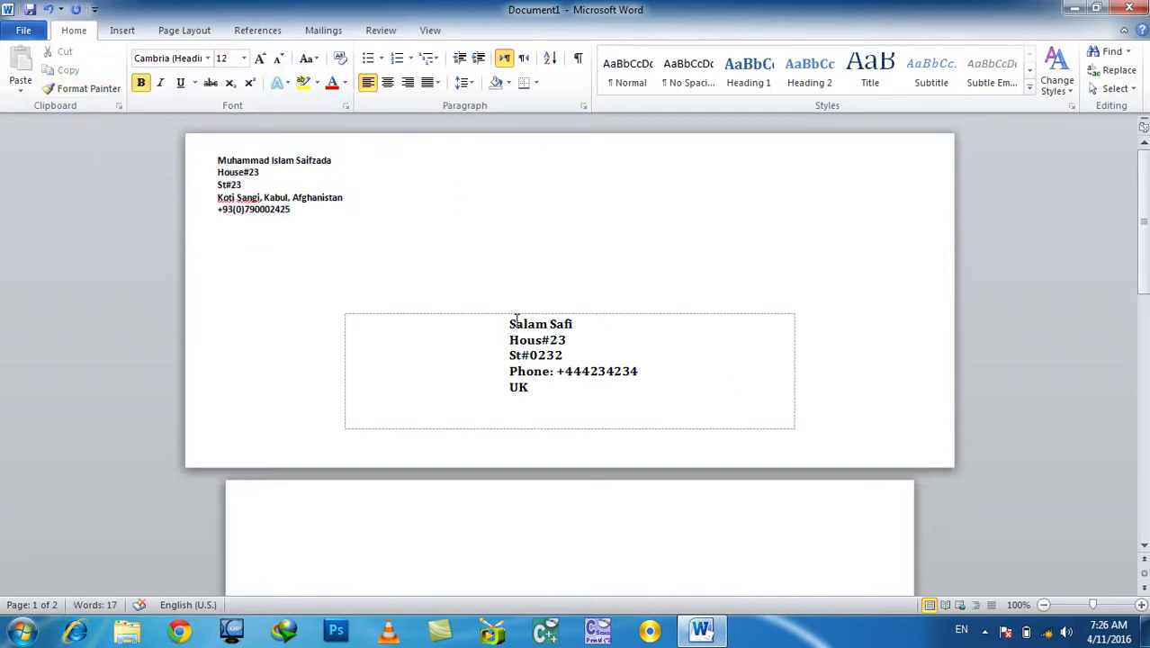
pyautogui.write('\\')
pyautogui.press('Return')
pyautogui.press('BackSpace')
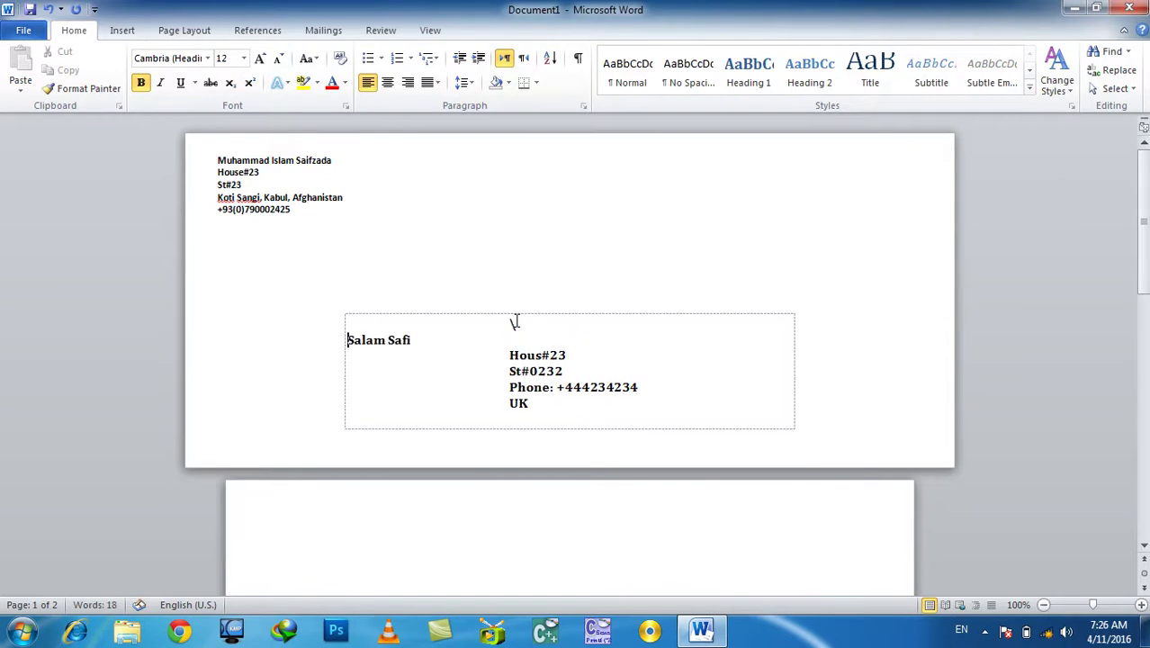
pyautogui.hotkey('ctrl', 'z')
pyautogui.press('BackSpace')
pyautogui.write('Delivery Address:')
# Insert a 'Return Address:' heading line above the sender's name.
pyautogui.click(219, 160)
pyautogui.press('Return')
pyautogui.press('Up')
pyautogui.write('Return ')
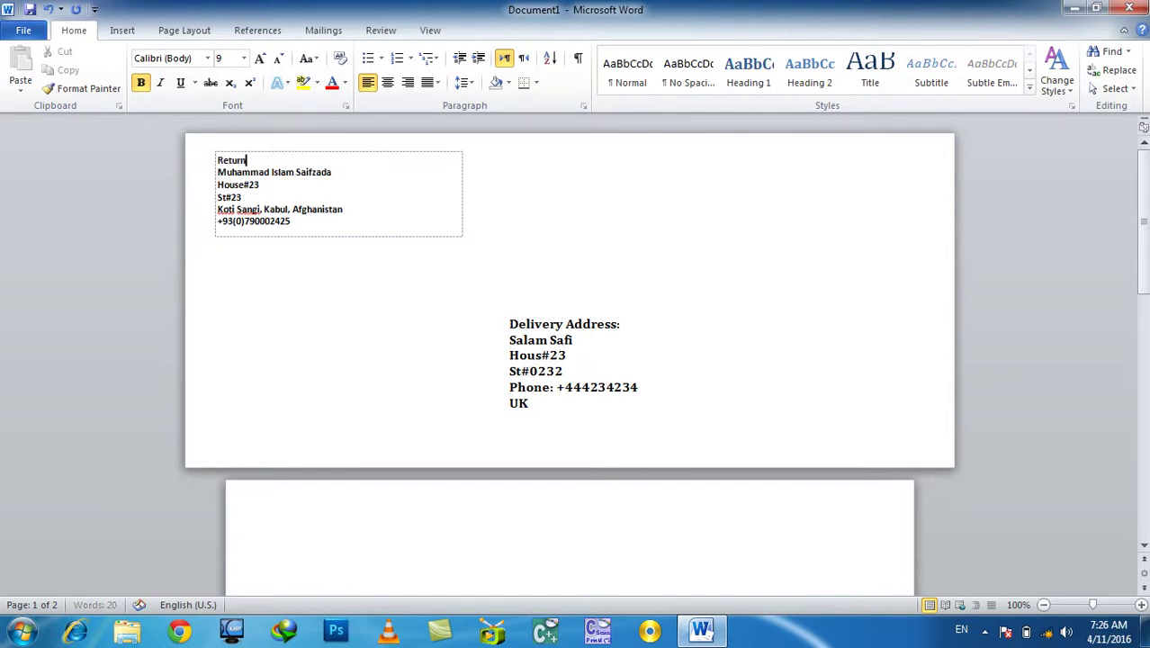
pyautogui.write('Address:')
pyautogui.click(814, 187)
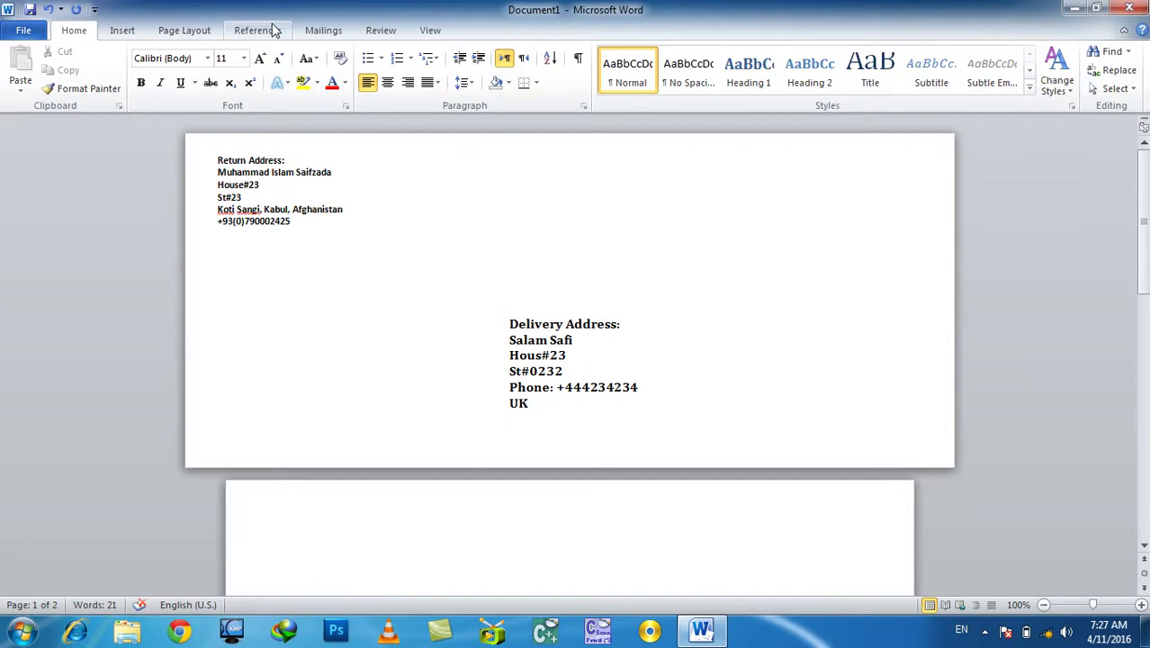
pyautogui.click(321, 30)
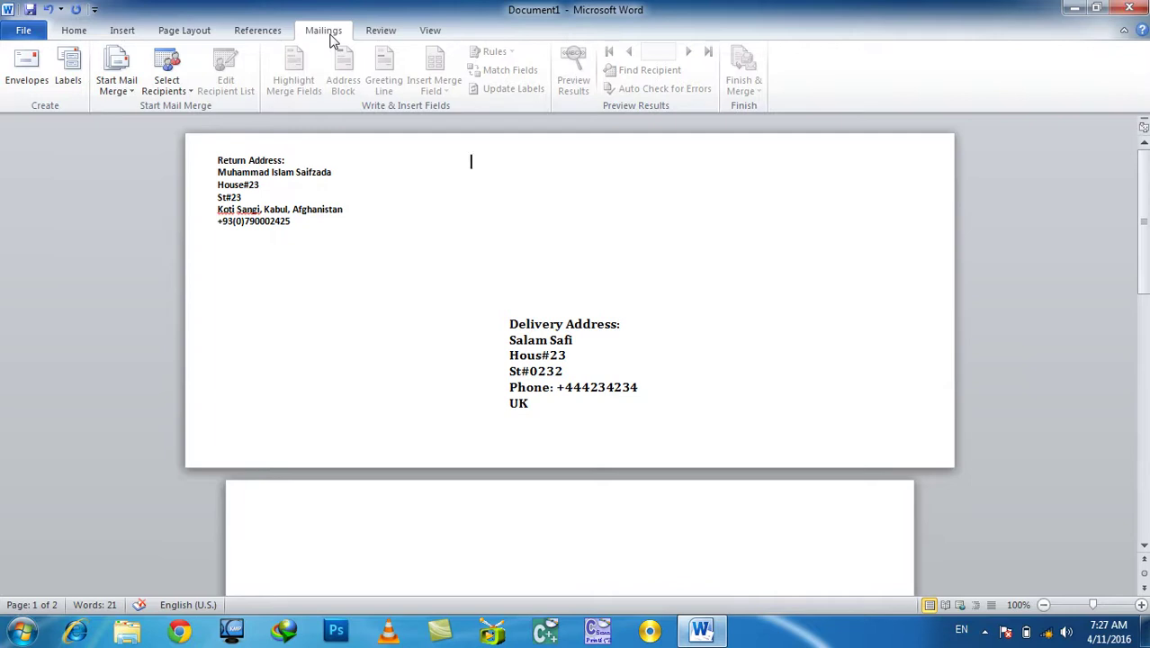
# Create new Document2 and open Envelope Options from Mailings > Envelopes.
pyautogui.hotkey('ctrl', 'n')
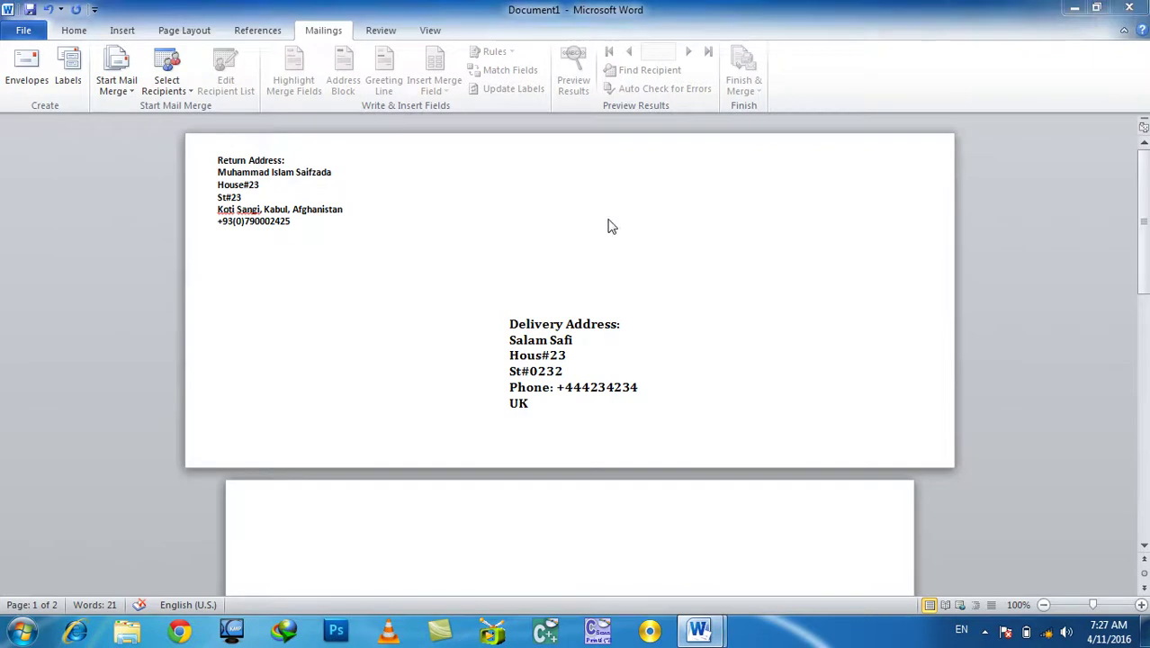
pyautogui.click(311, 35)
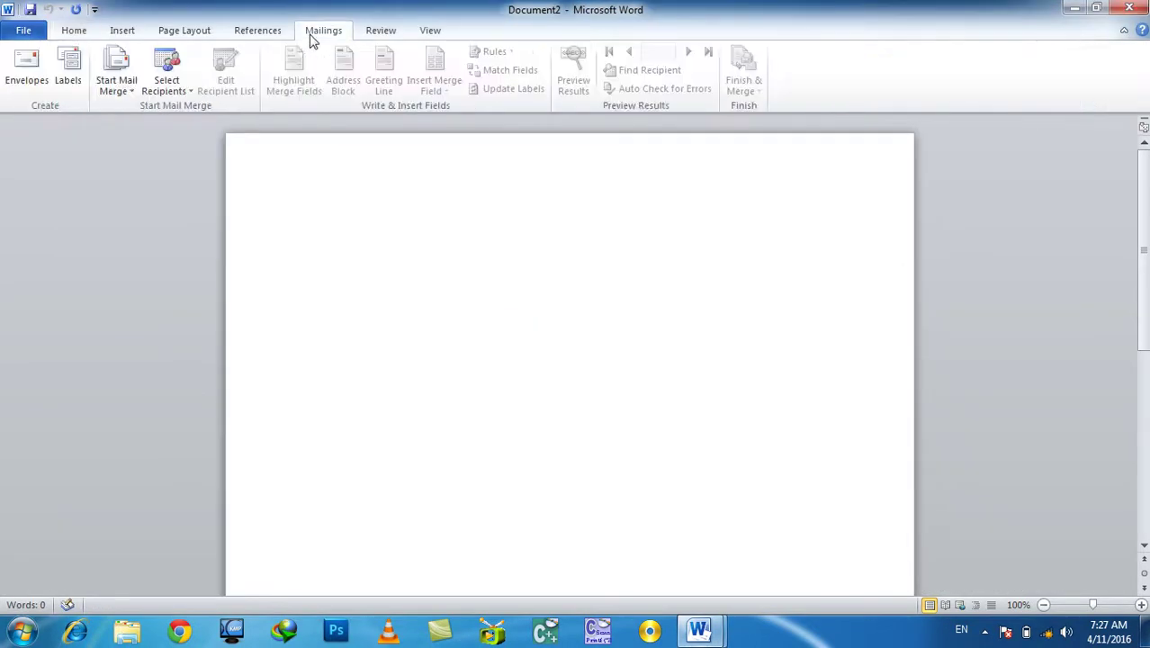
pyautogui.click(257, 30)
pyautogui.scroll(-1, 180, 59)
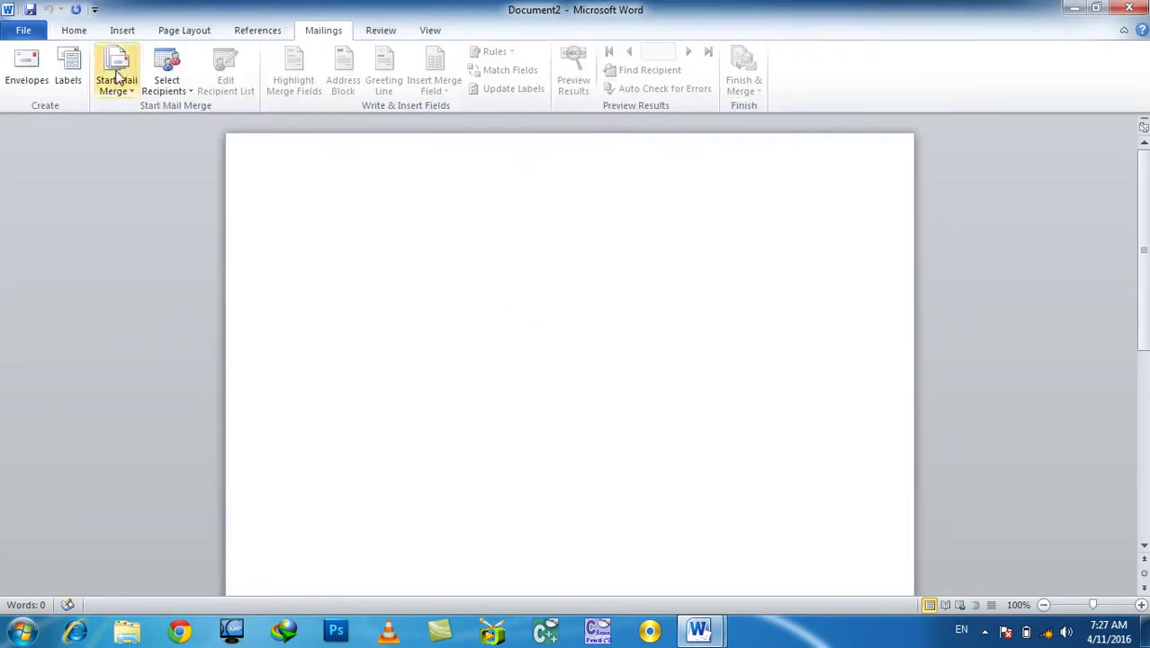
pyautogui.click(25, 72)
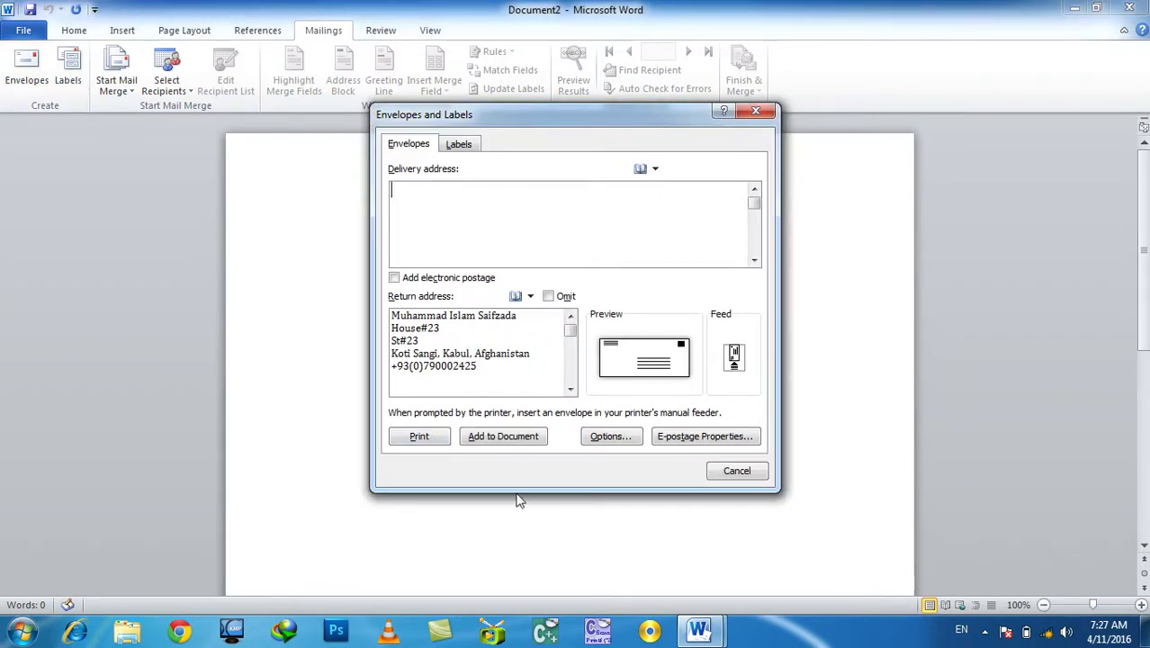
pyautogui.click(608, 436)
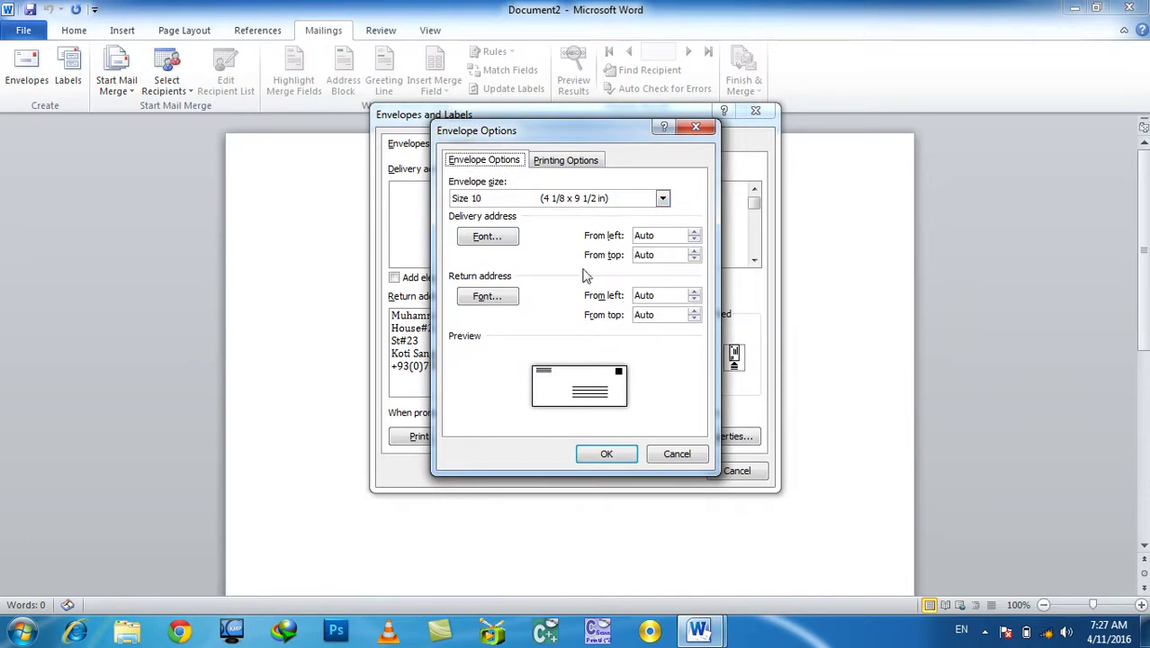
# Set the envelope size to Size 6 3/4 (3 5/8 x 6 1/2 in).
pyautogui.click(582, 198)
pyautogui.click(581, 261)
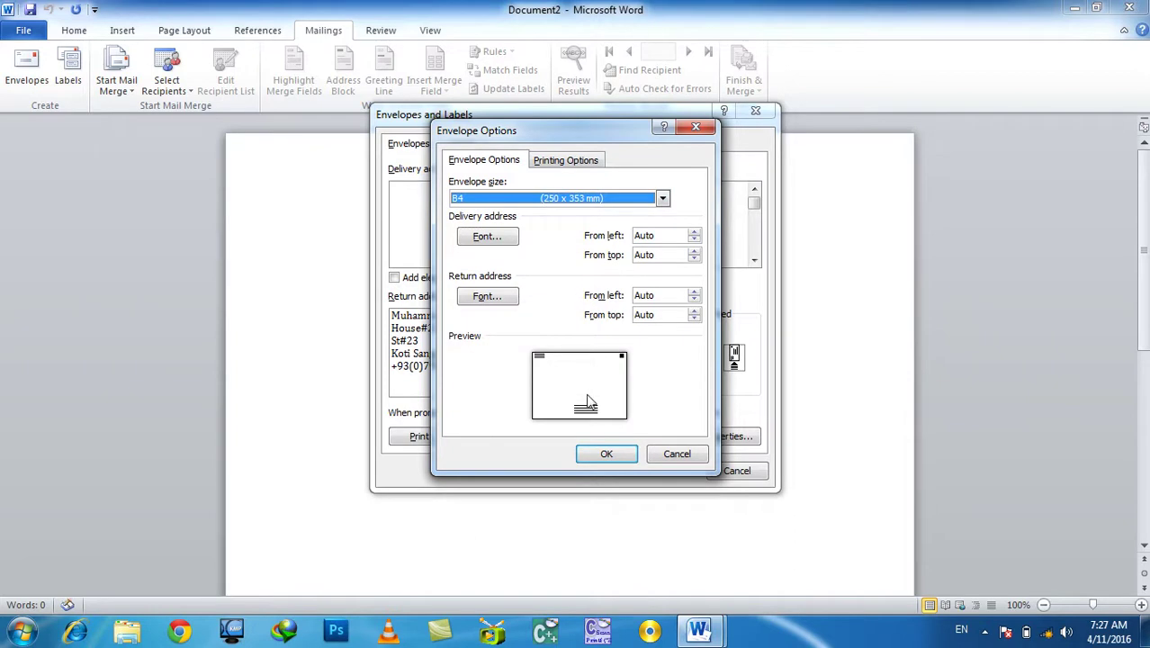
pyautogui.click(562, 200)
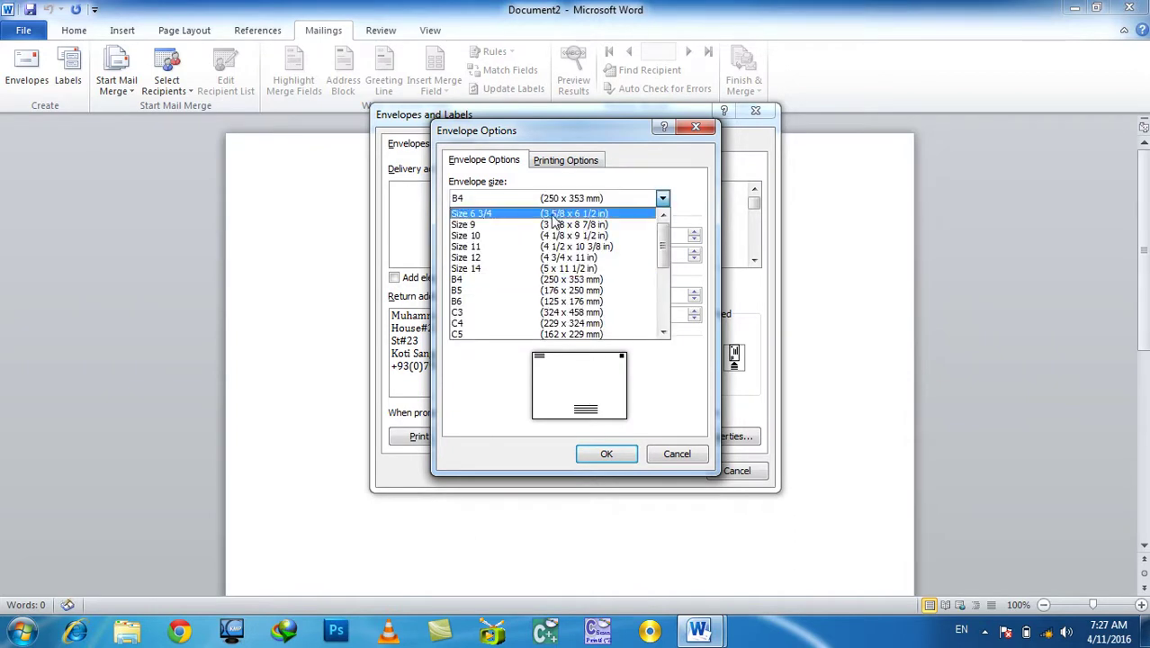
pyautogui.click(554, 214)
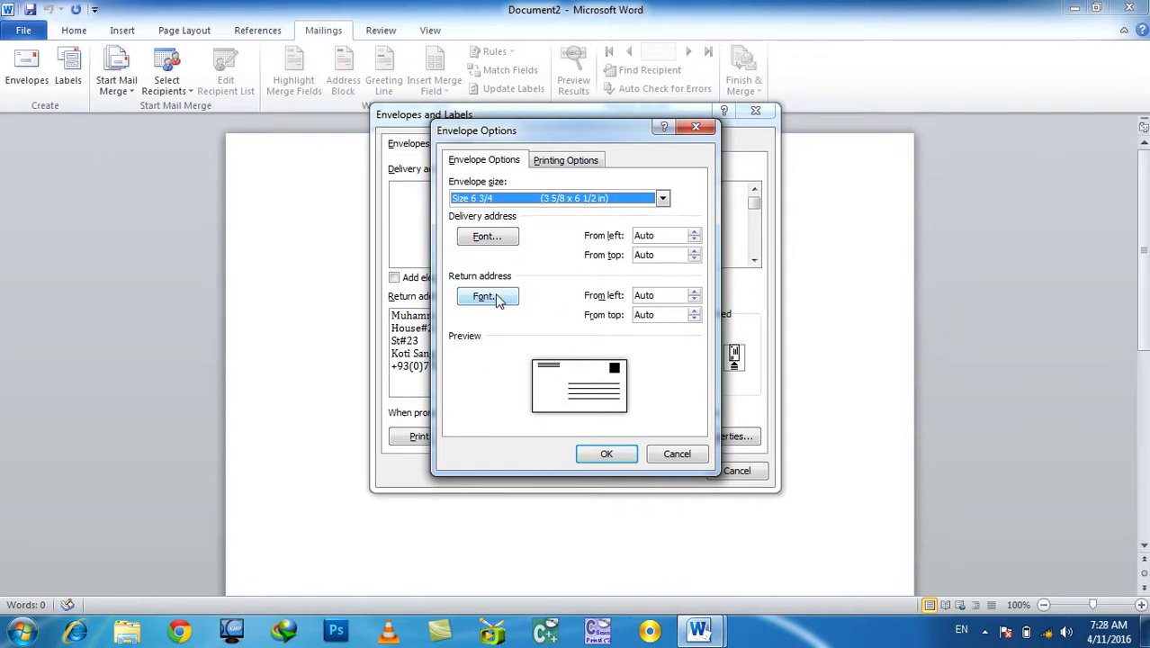
pyautogui.click(508, 239)
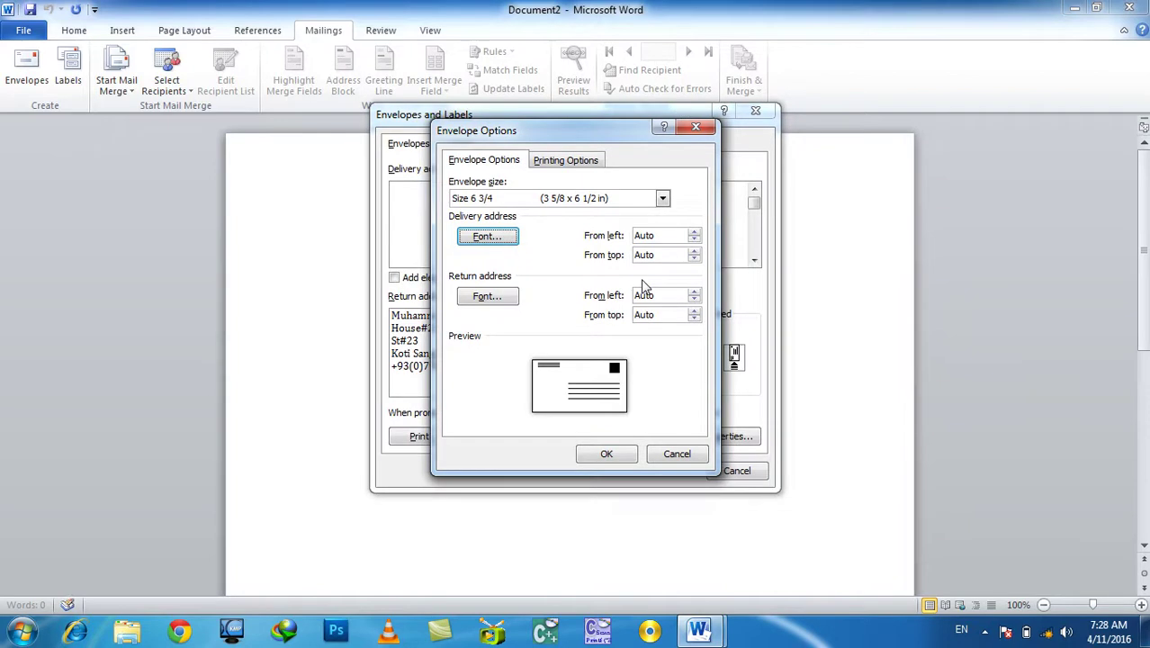
# Try a 1.2" From left offset for the delivery address, then restore Auto.
pyautogui.click(656, 235)
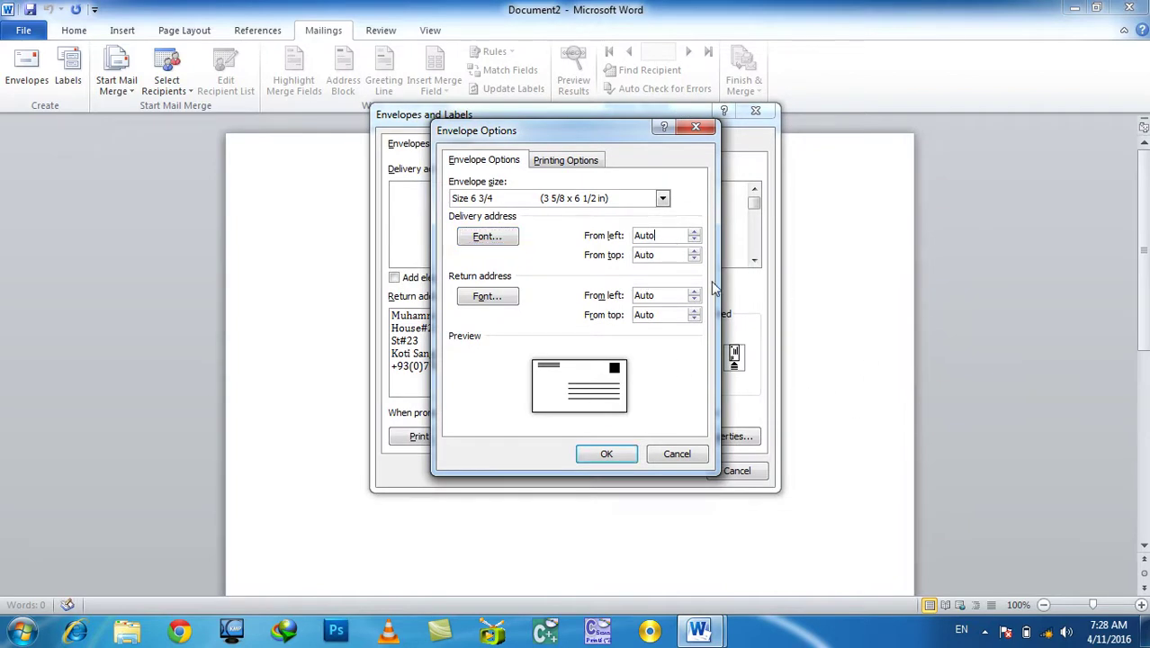
pyautogui.click(693, 232)
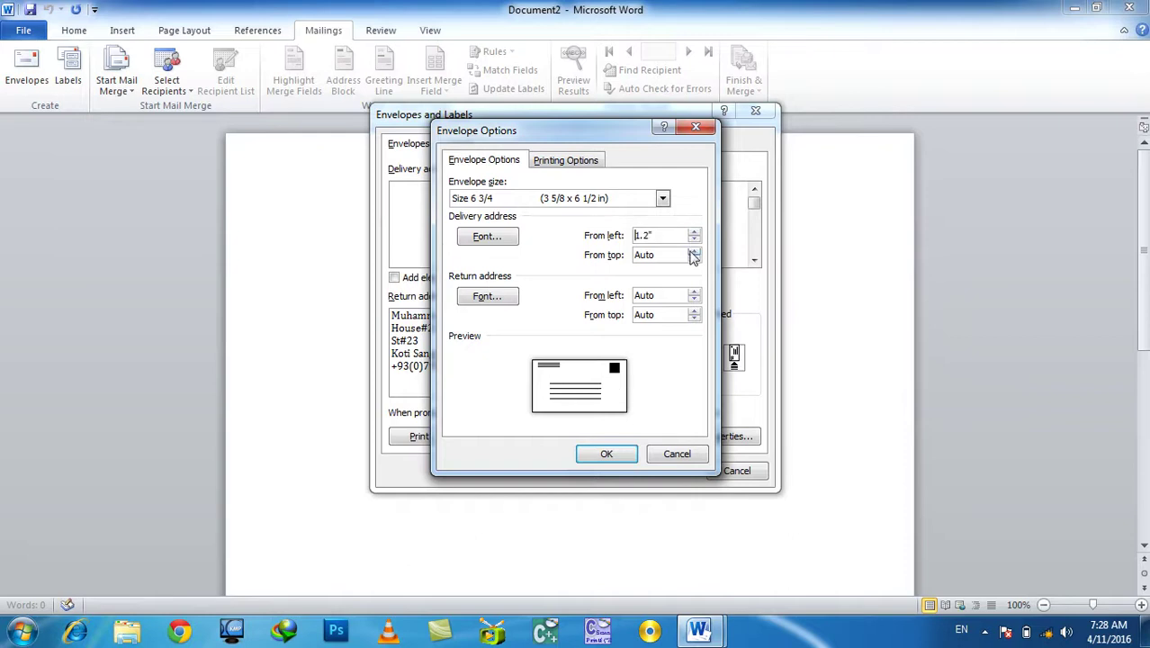
pyautogui.click(694, 239)
pyautogui.click(693, 238)
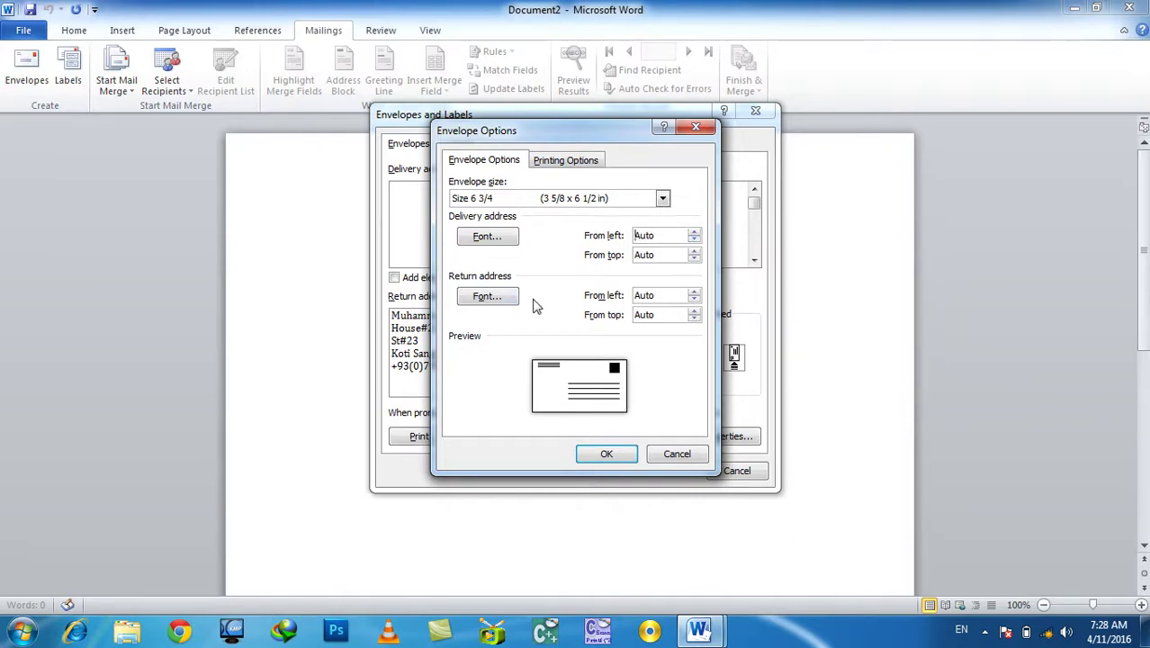
pyautogui.click(545, 162)
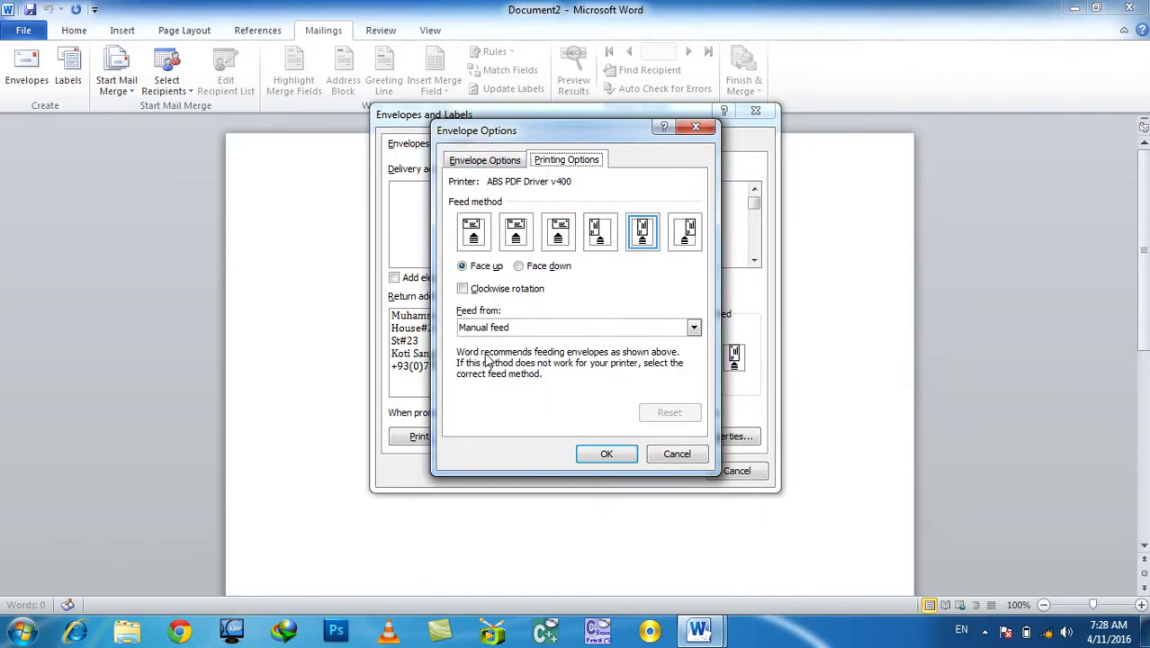
# Try the three feed methods and face-down feeding, ending on Face up.
pyautogui.click(473, 238)
pyautogui.click(519, 238)
pyautogui.click(558, 239)
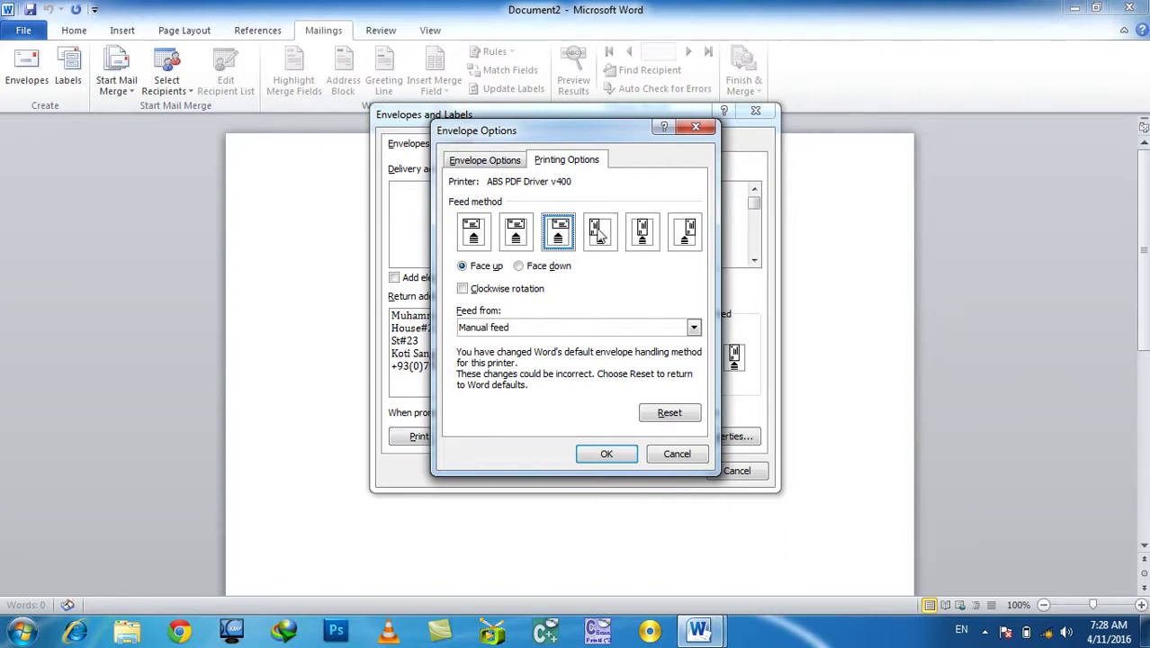
pyautogui.click(520, 266)
pyautogui.click(486, 267)
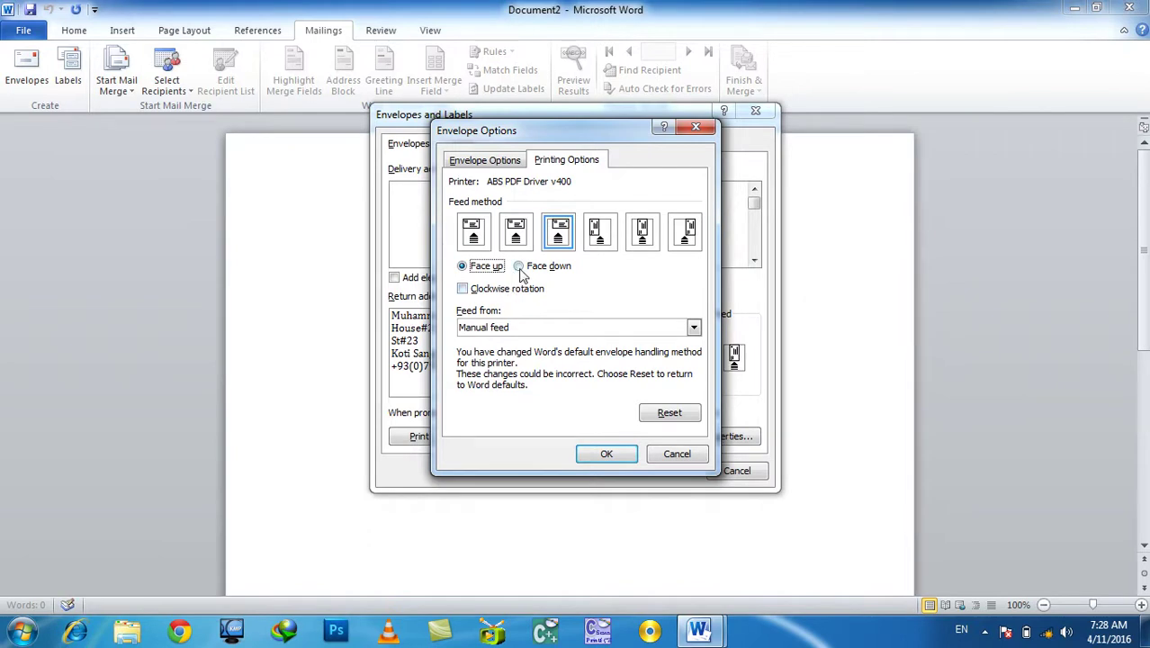
pyautogui.click(520, 266)
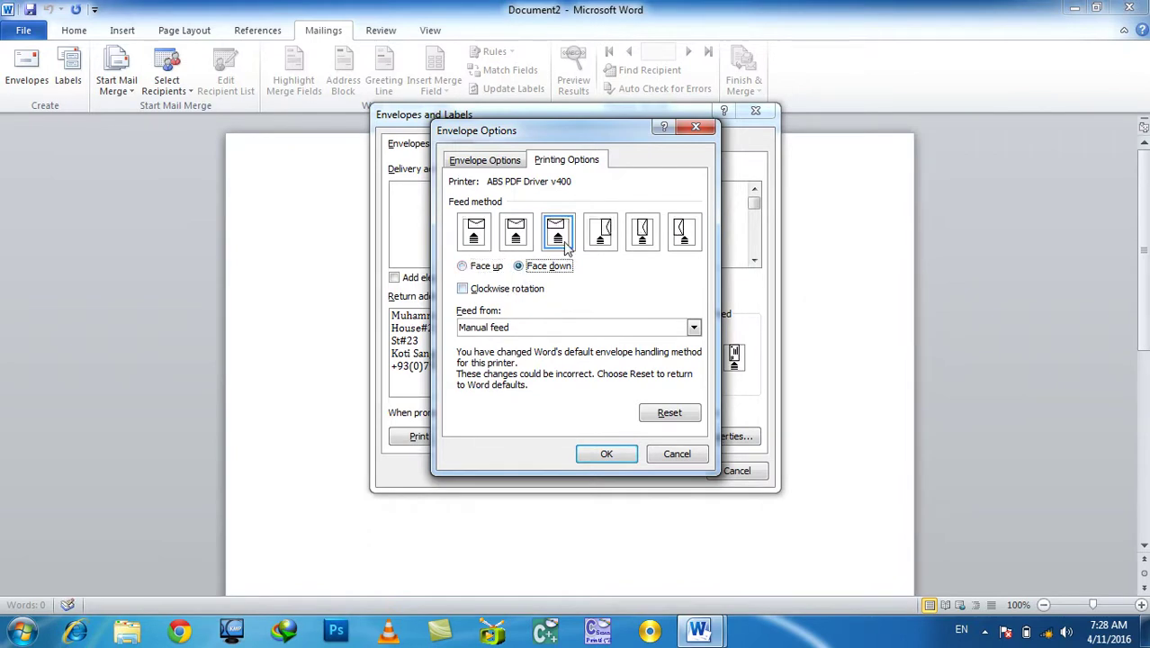
pyautogui.click(486, 271)
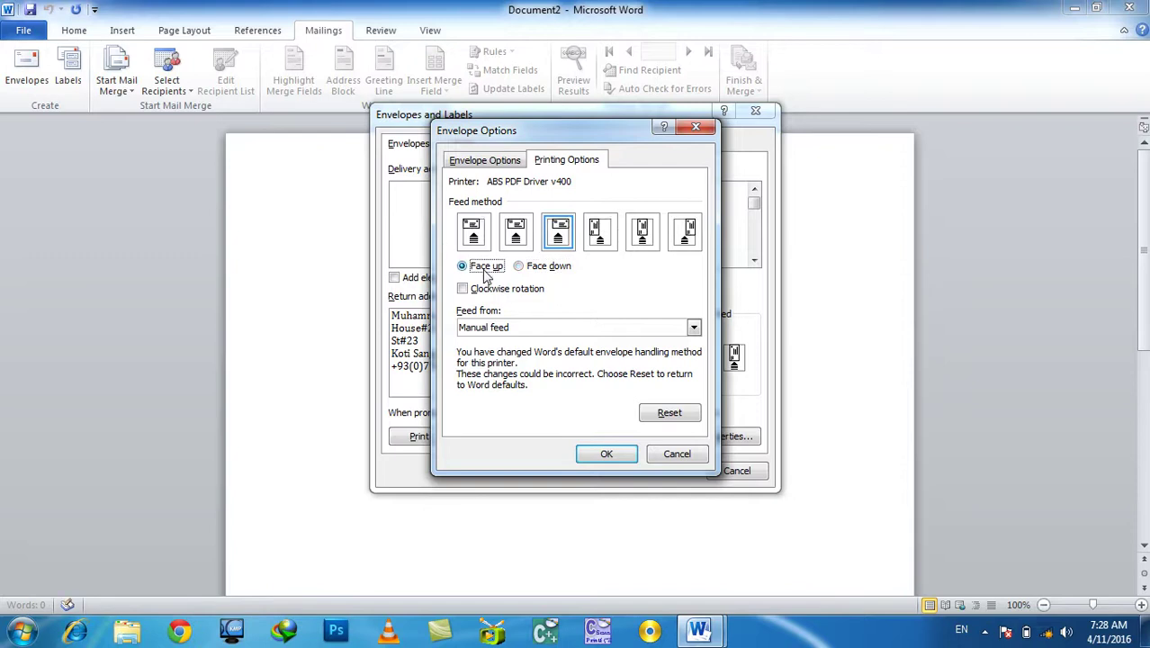
# Toggle Clockwise rotation on and off, then cancel the Envelope Options changes.
pyautogui.click(487, 296)
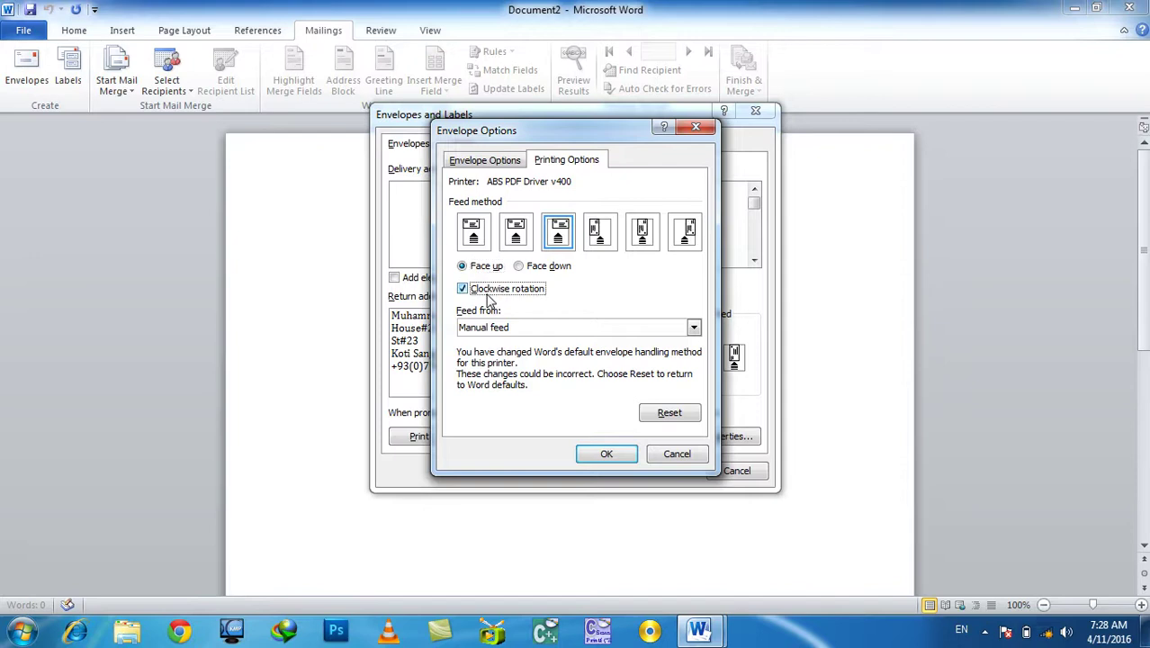
pyautogui.click(487, 297)
pyautogui.click(483, 293)
pyautogui.click(484, 294)
pyautogui.click(483, 294)
pyautogui.click(484, 294)
pyautogui.click(483, 294)
pyautogui.click(484, 294)
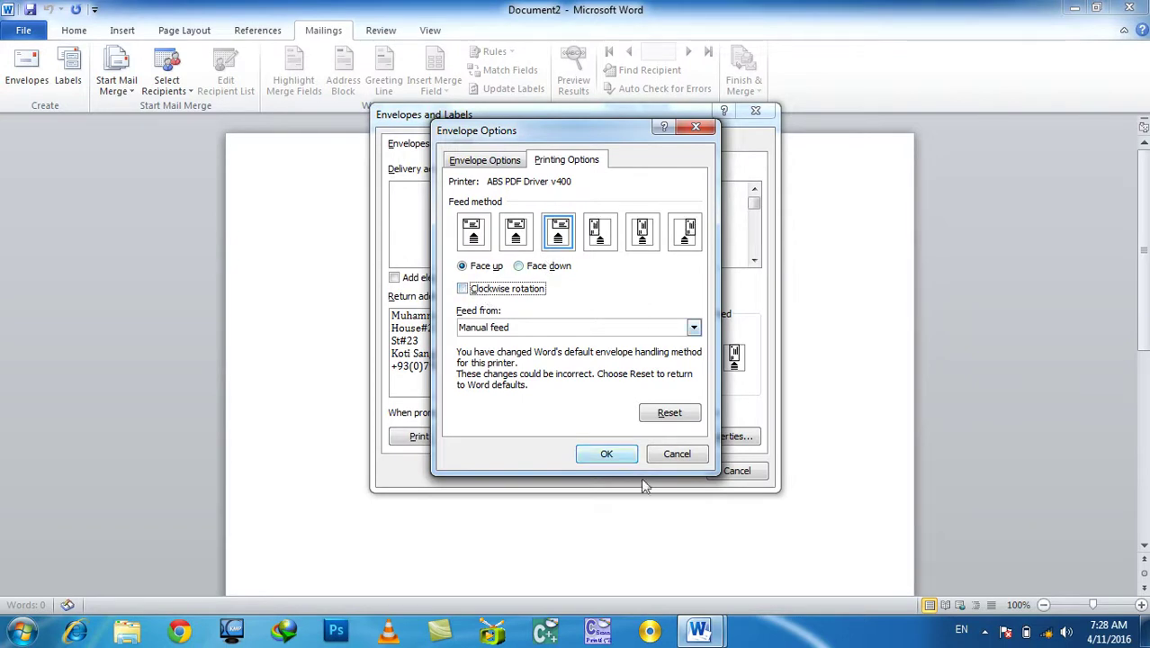
pyautogui.click(679, 454)
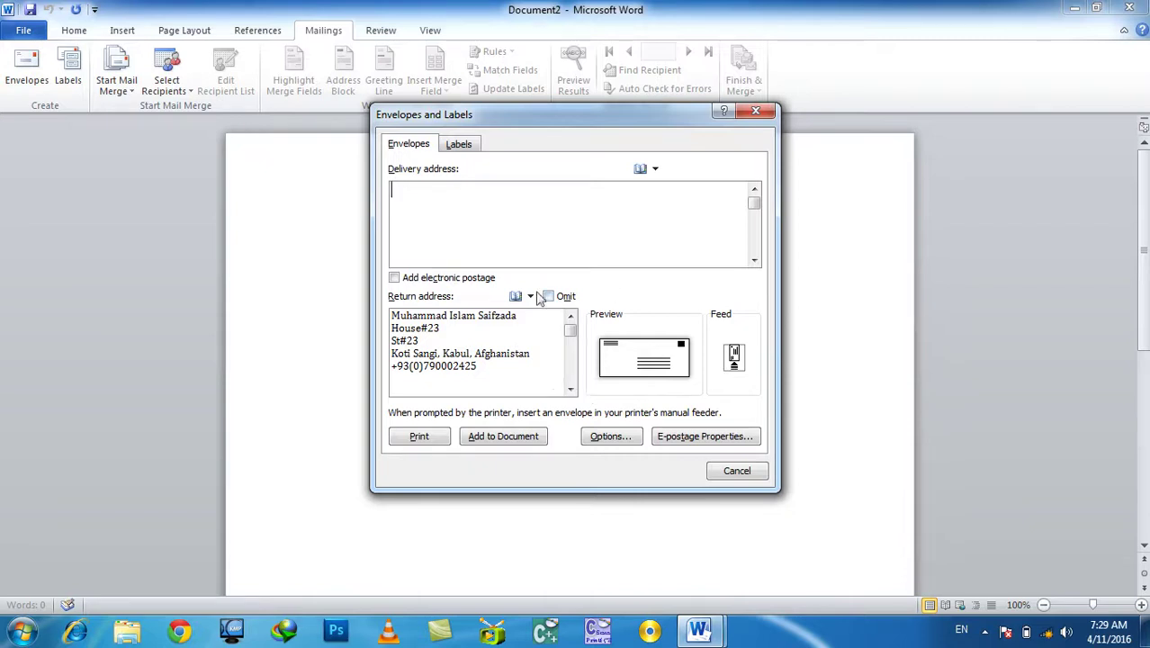
# View the Labels settings, then cancel the Envelopes and Labels dialog.
pyautogui.click(459, 150)
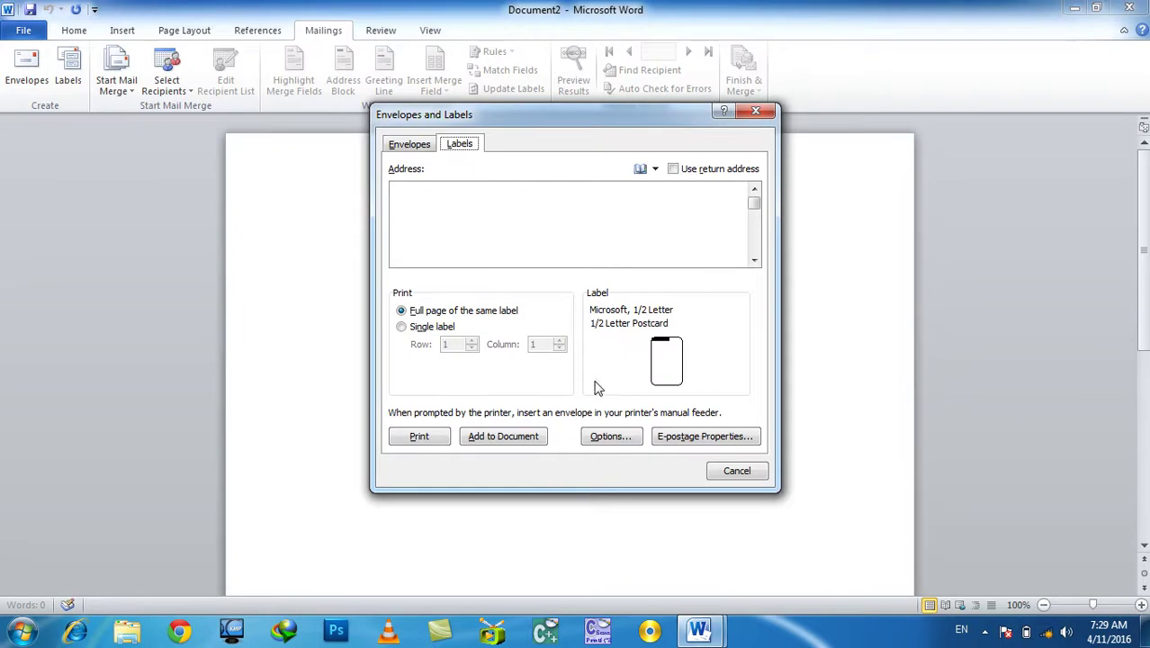
pyautogui.click(738, 472)
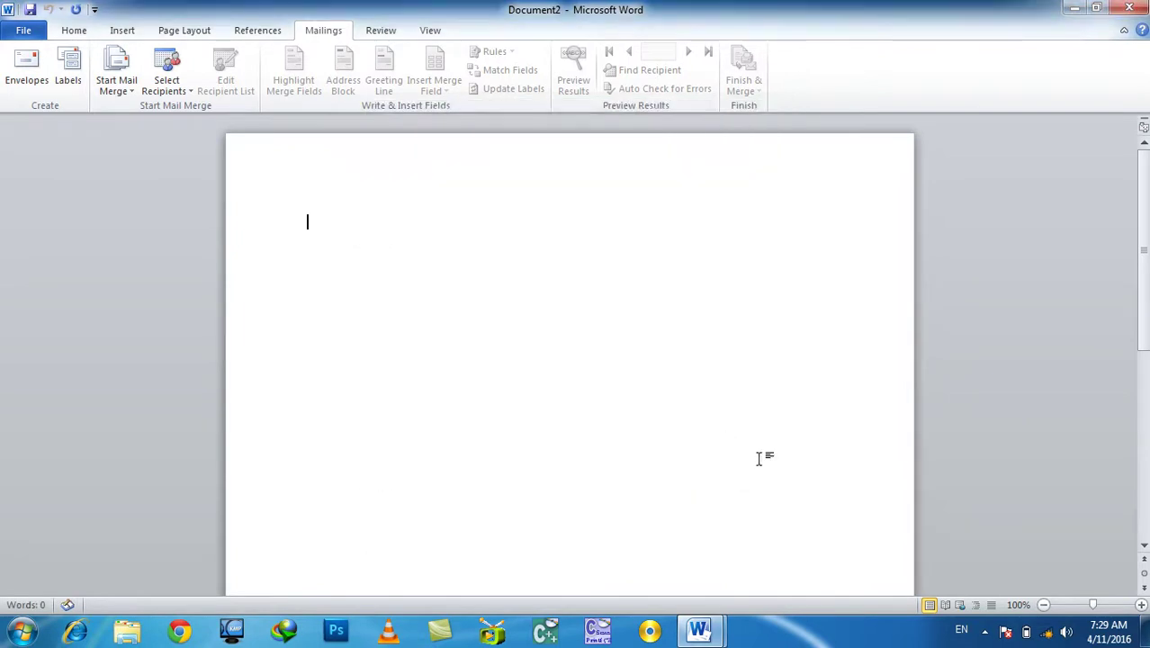
# Zoom the blank Document2 page out from 100% to 80%.
pyautogui.click(1044, 606)
pyautogui.click(1044, 605)
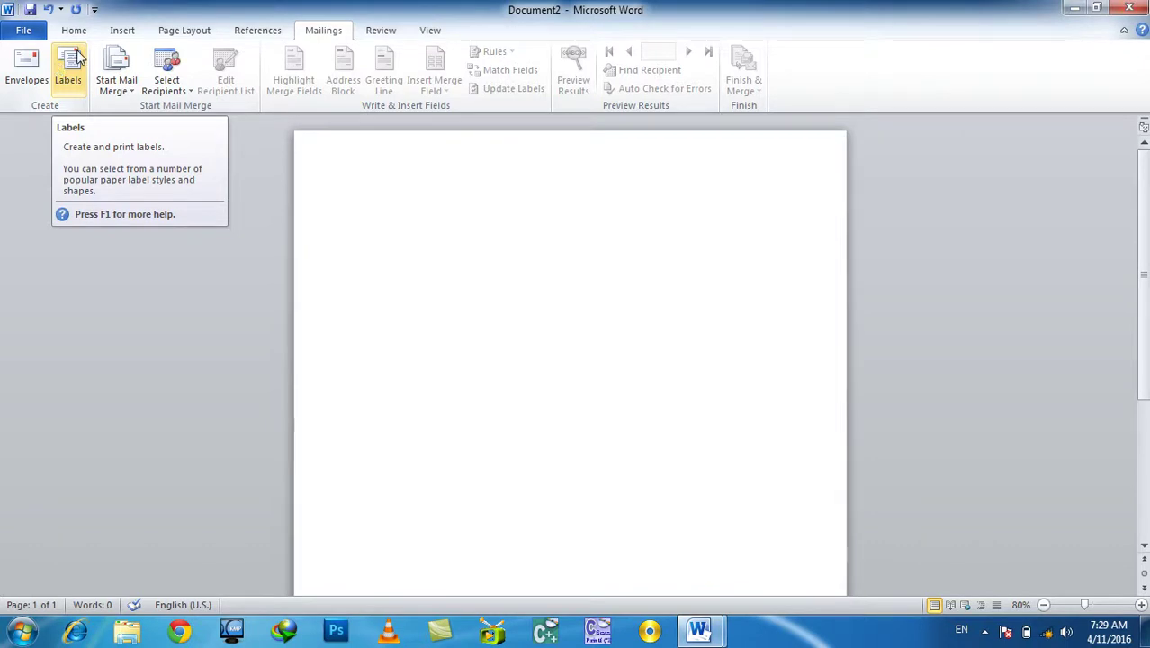
# In the Labels address box, enter the computer-shop name line ending with a colon.
pyautogui.click(78, 56)
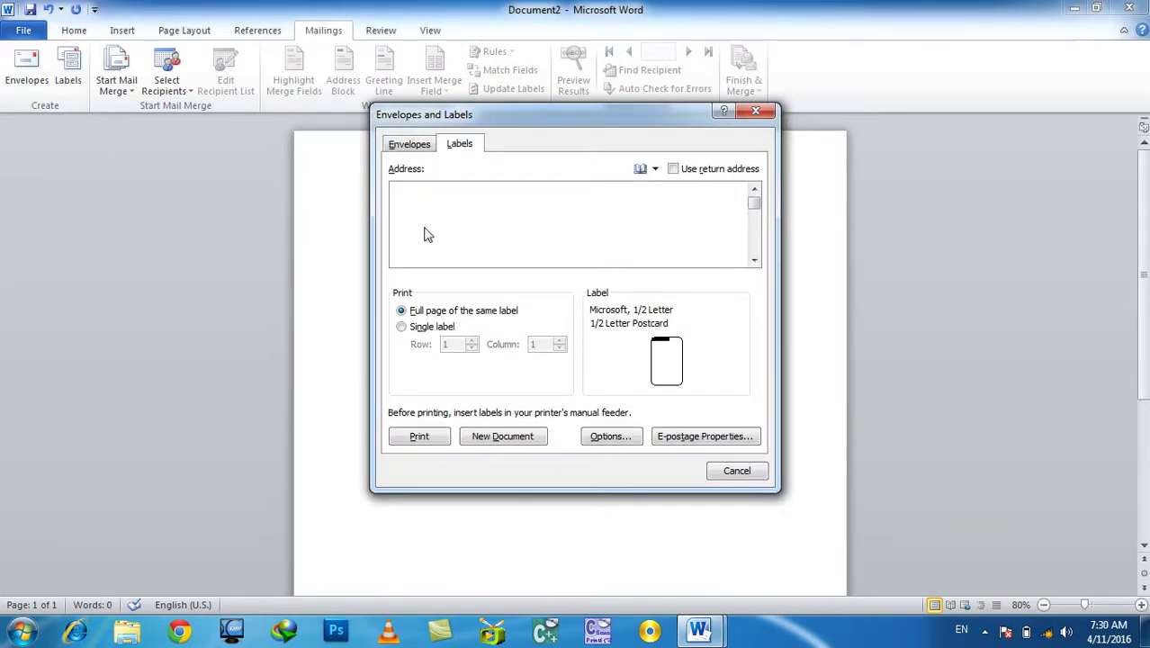
pyautogui.write('K')
pyautogui.press('BackSpace')
pyautogui.write('Muhammad Islam ')
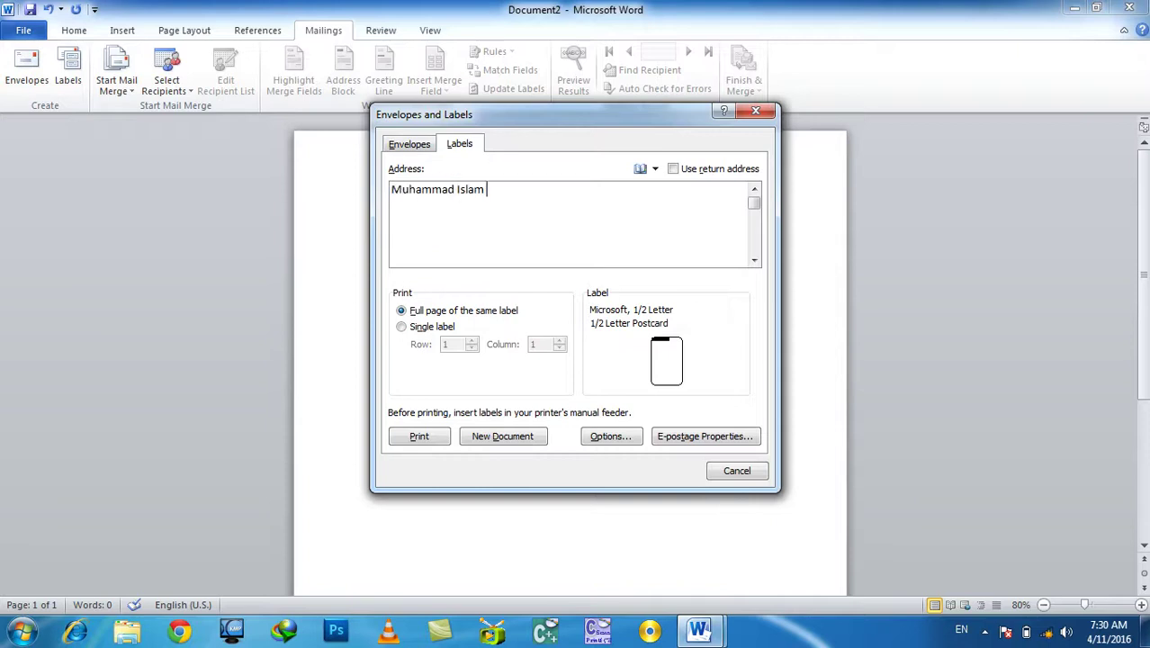
pyautogui.write('Computer')
pyautogui.write('Shop')
pyautogui.press('BackSpace')
pyautogui.write('p:')
pyautogui.press('Return')
# Add the Ram:, HDD:, Processor: lines and a Contact# line with the shop's phone number.
pyautogui.write('Ran')
pyautogui.press('BackSpace')
pyautogui.write('m:')
pyautogui.press('Return')
pyautogui.write('HDD:')
pyautogui.press('Return')
pyautogui.write('Processor:')
pyautogui.press('Return')
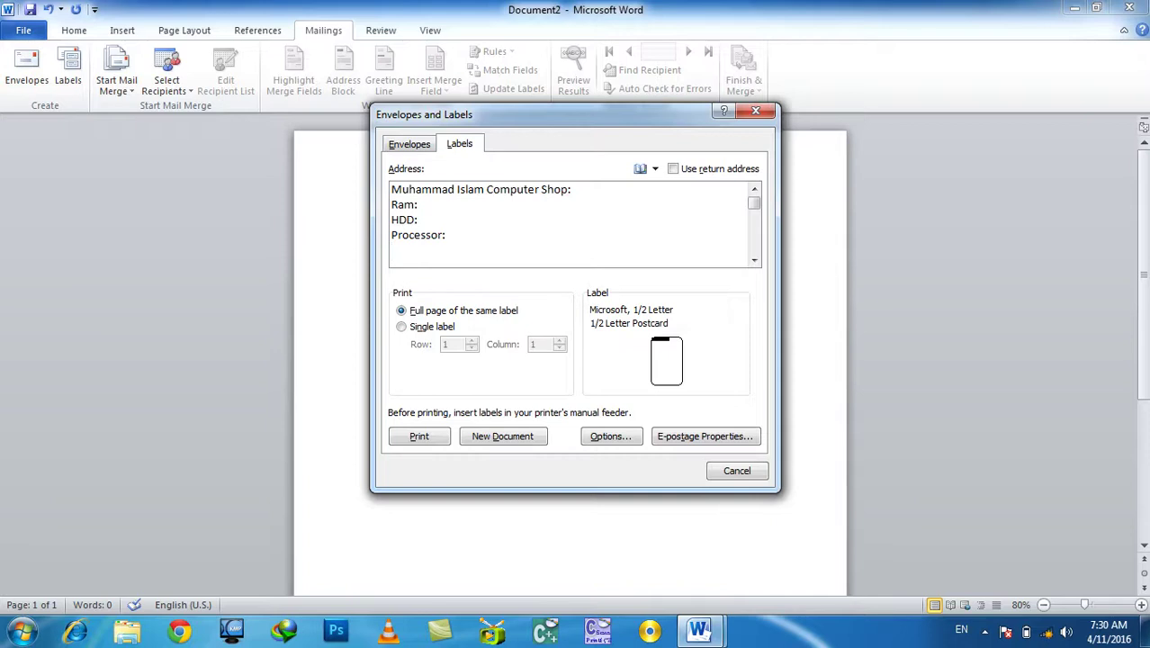
pyautogui.write('oc')
pyautogui.press('BackSpace')
pyautogui.press('BackSpace')
pyautogui.write('Contact#')
pyautogui.write(':')
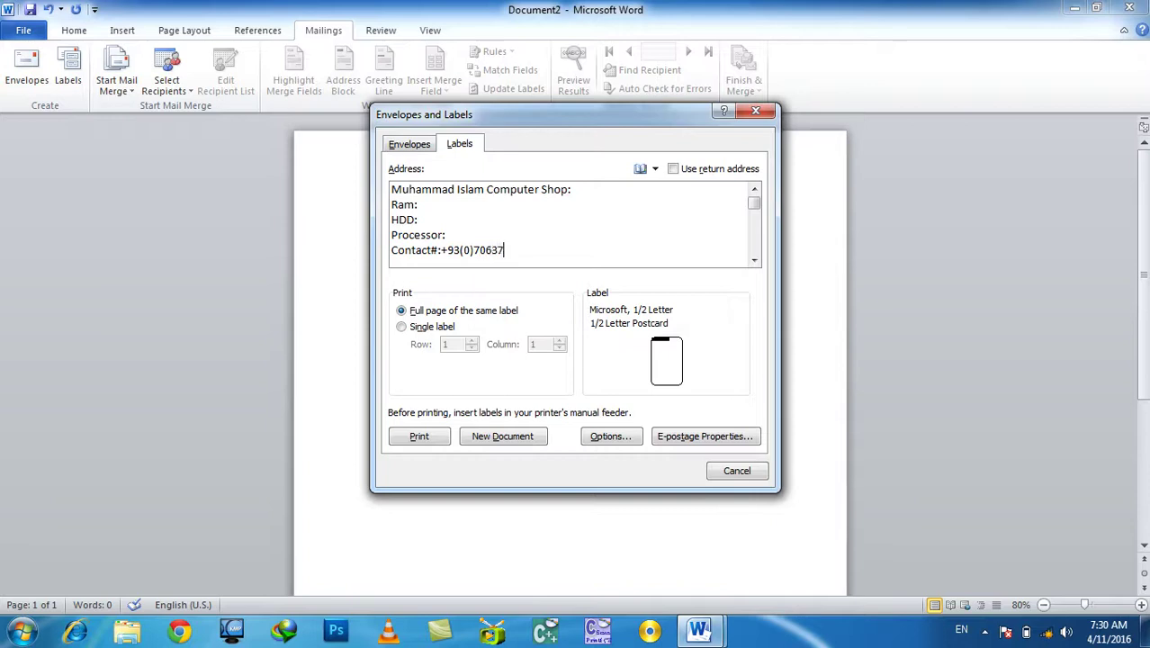
# Select the full five-line label address text.
pyautogui.moveTo(585, 259); pyautogui.dragTo(405, 177)
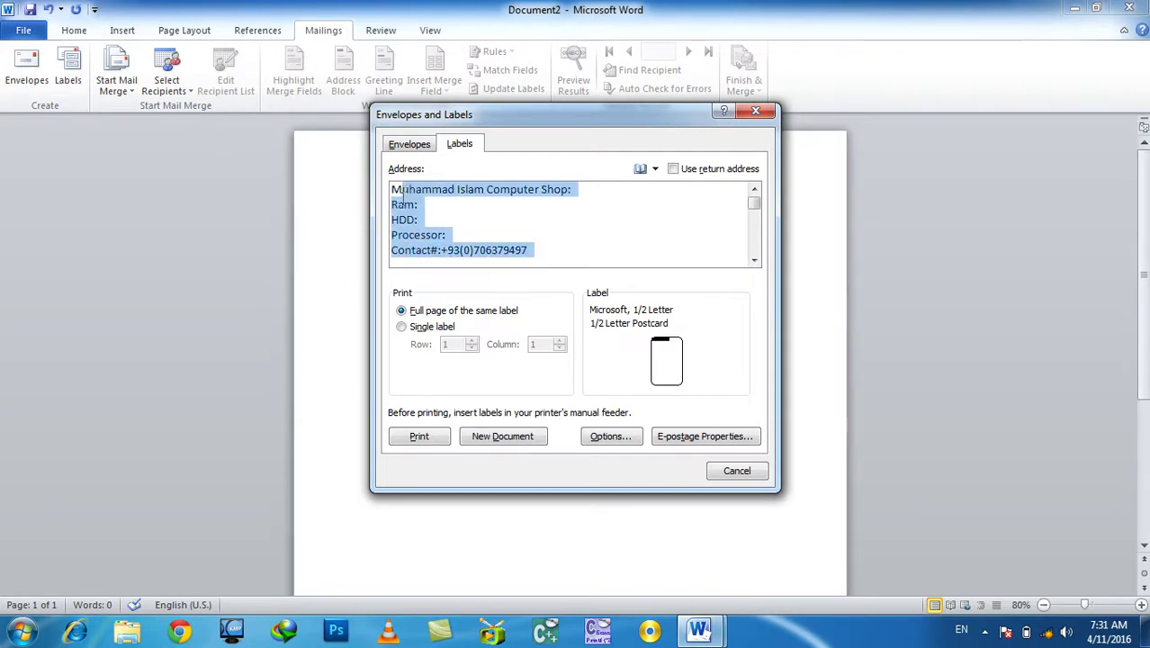
pyautogui.doubleClick(474, 219)
pyautogui.click(449, 243)
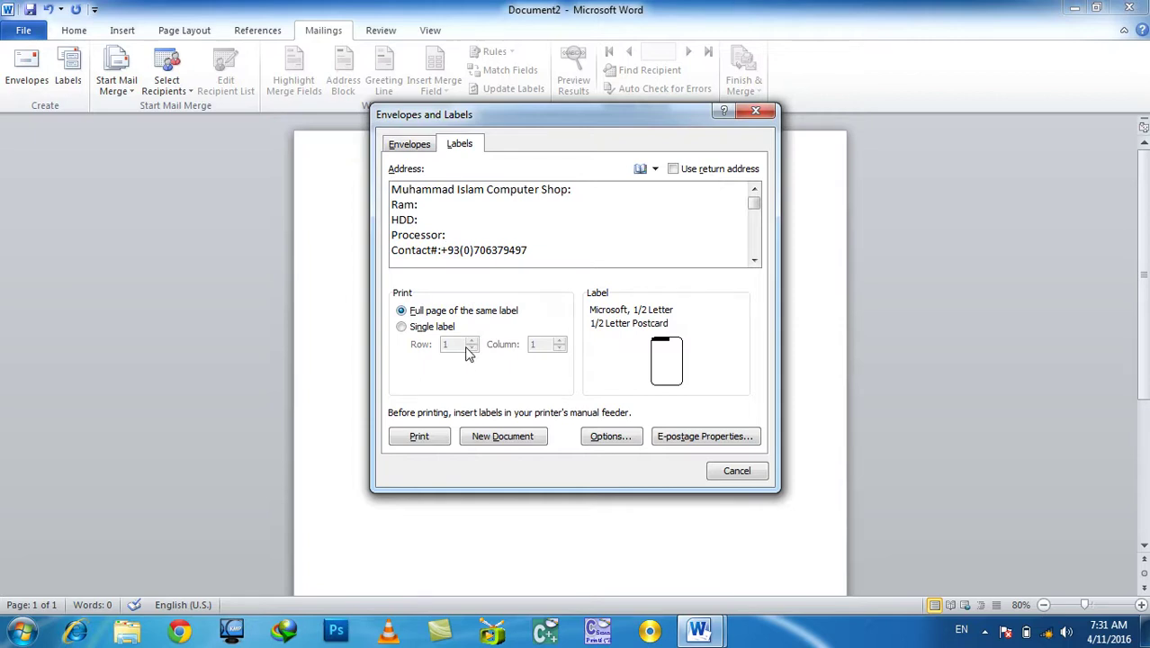
pyautogui.moveTo(575, 251); pyautogui.dragTo(486, 192)
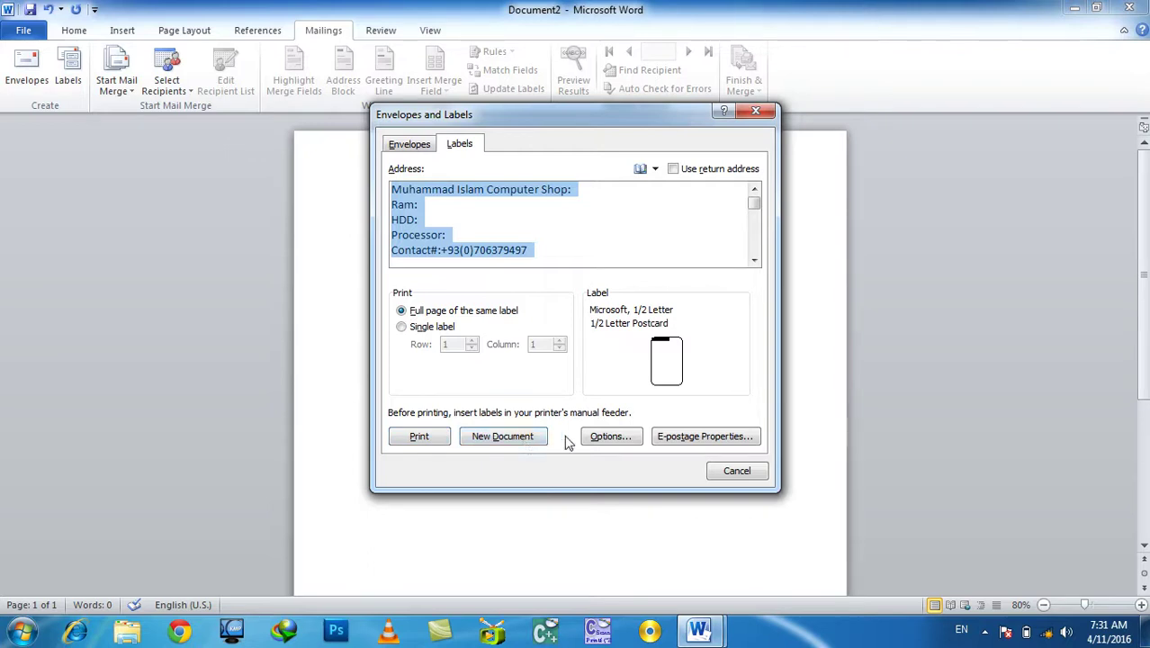
# Choose the 30 Per Page label product and create a new Labels3 document of labels.
pyautogui.click(639, 439)
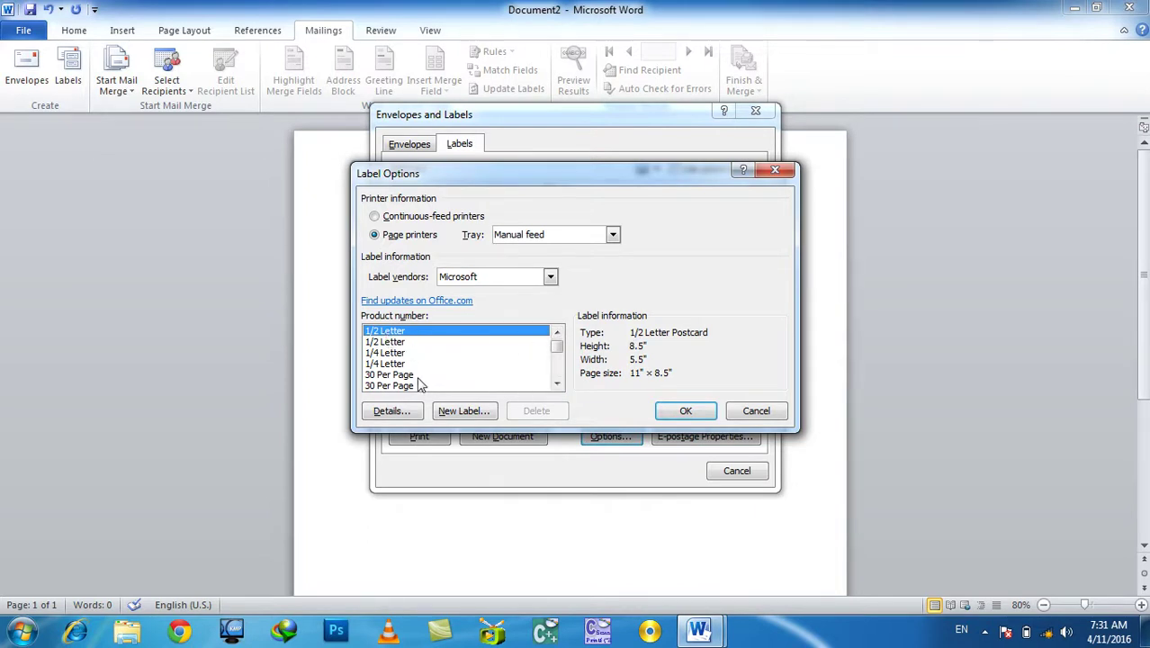
pyautogui.click(396, 375)
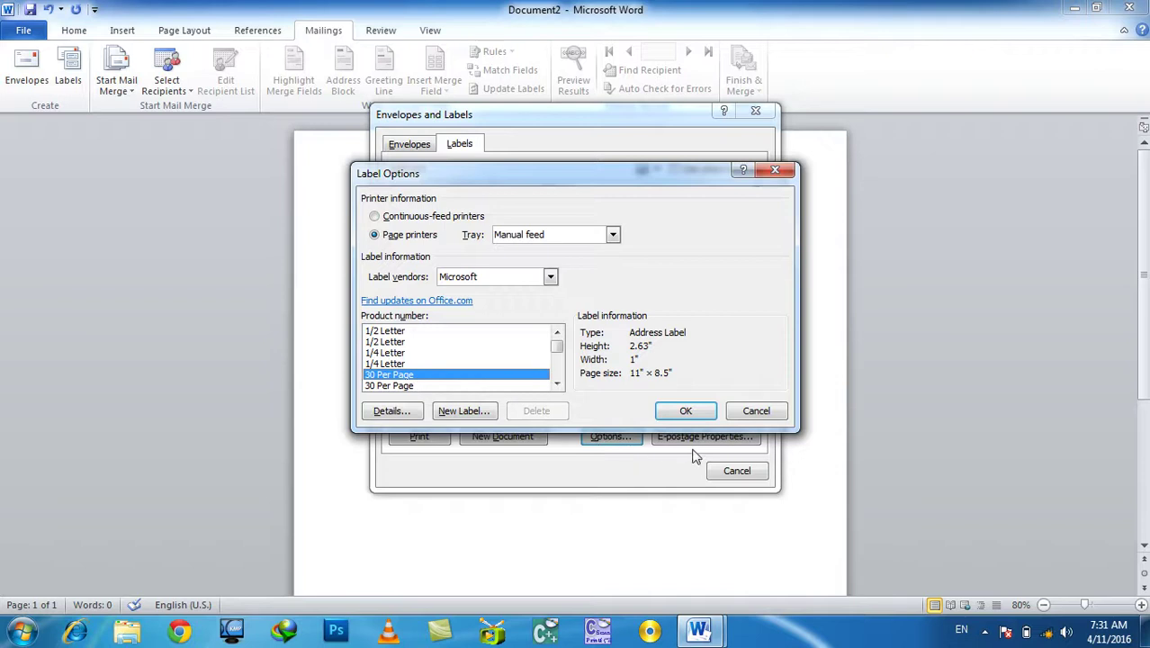
pyautogui.click(679, 414)
pyautogui.click(503, 438)
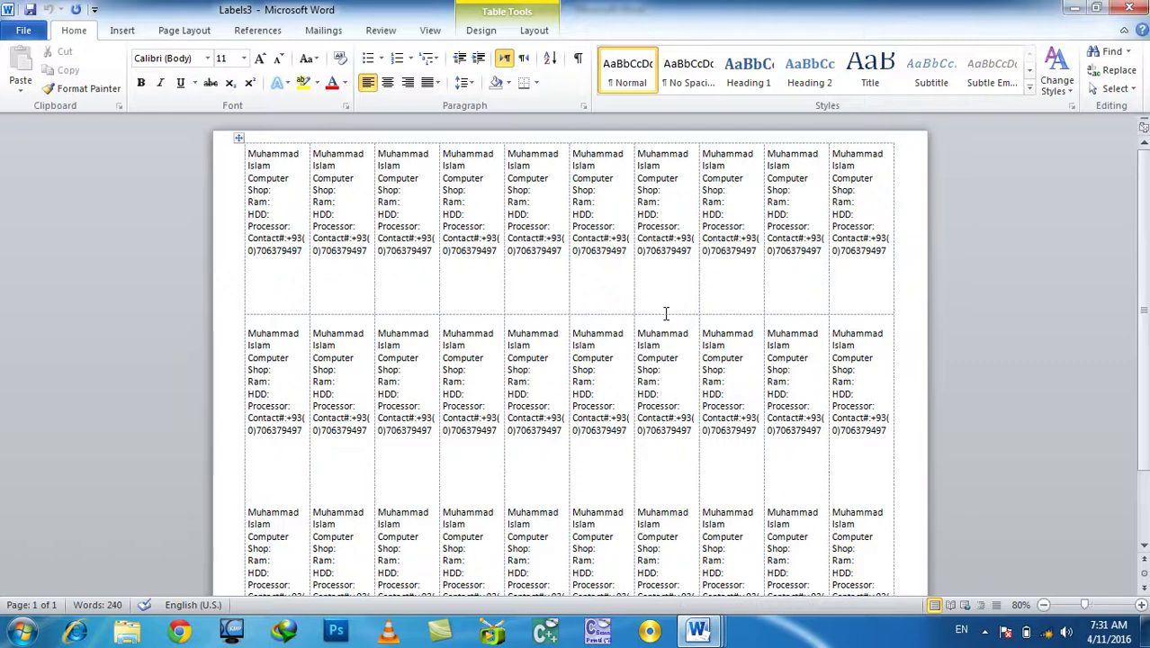
# Select the label table and resize it so its rows are shorter.
pyautogui.scroll(-3, 665, 313)
pyautogui.scroll(2, 671, 306)
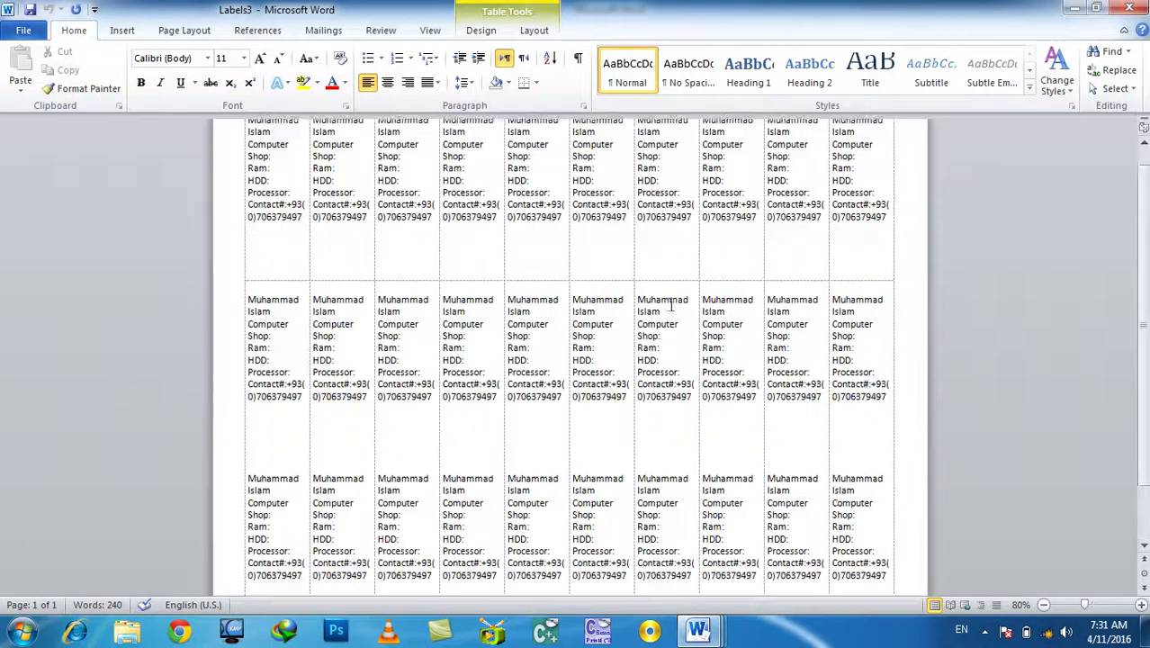
pyautogui.scroll(1, 670, 304)
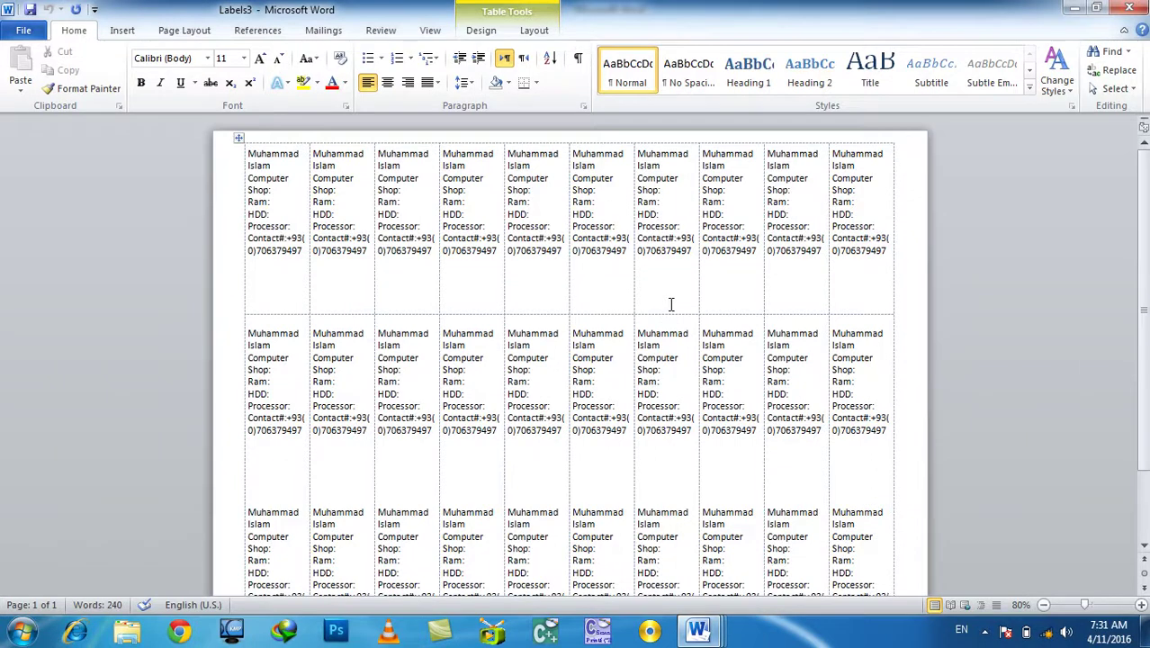
pyautogui.click(239, 136)
pyautogui.scroll(-3, 675, 383)
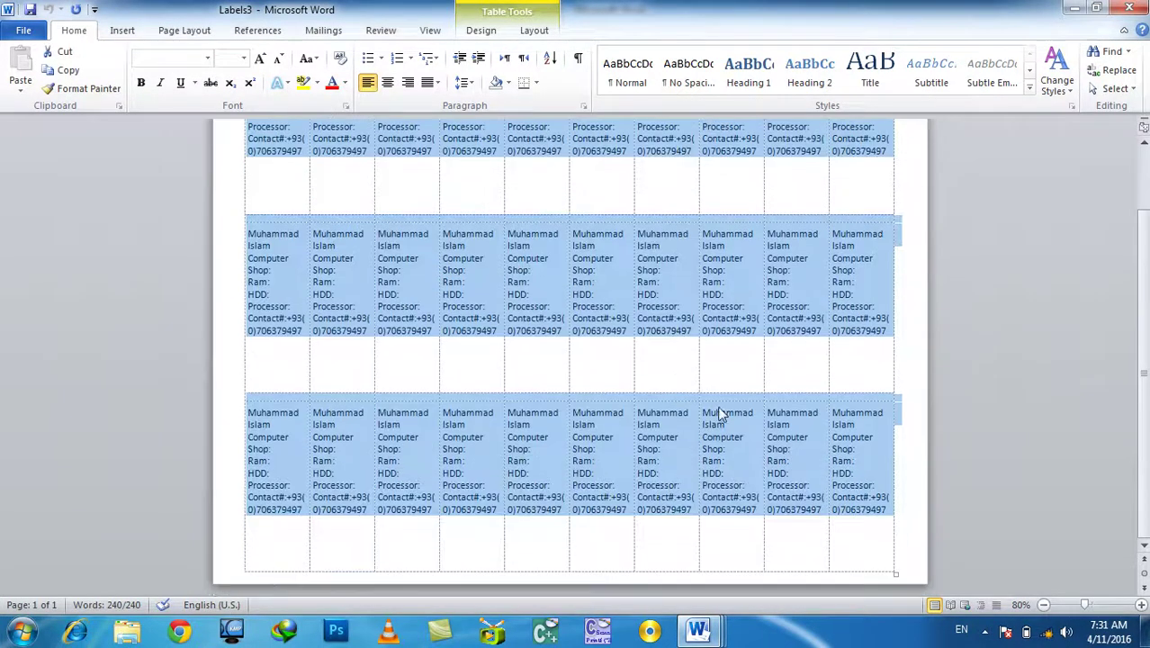
pyautogui.moveTo(897, 570); pyautogui.dragTo(899, 453)
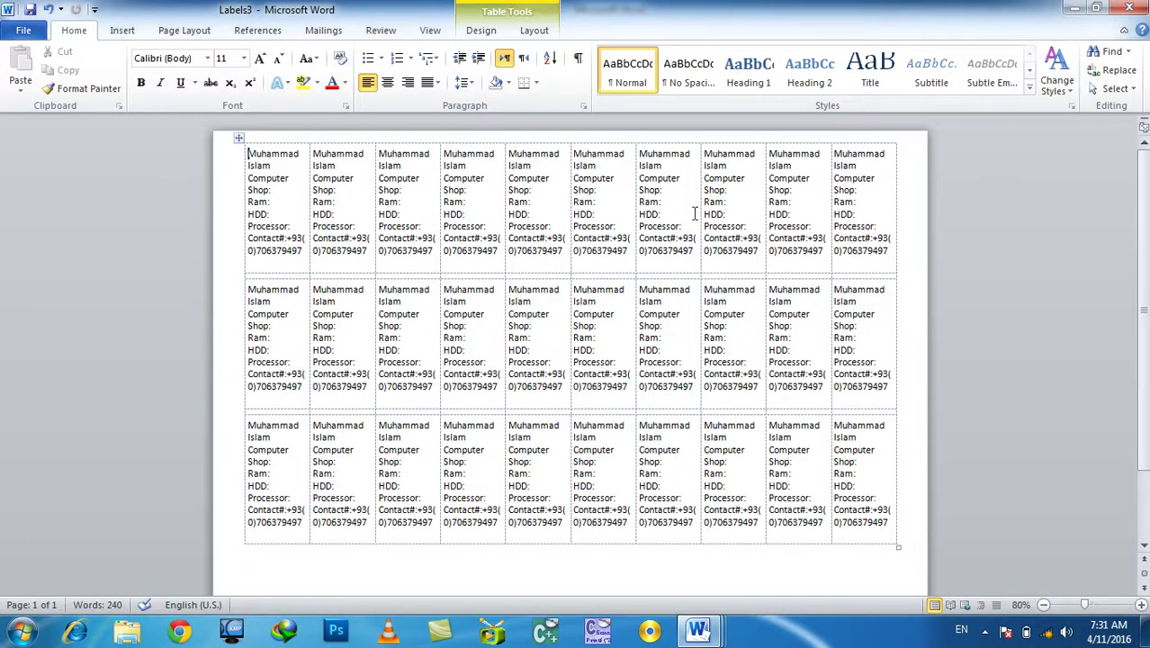
# Delete the last two label columns and widen the table to span the page.
pyautogui.moveTo(799, 206)
pyautogui.mouseDown()
pyautogui.moveTo(821, 396)
pyautogui.moveTo(853, 537)
pyautogui.mouseUp()
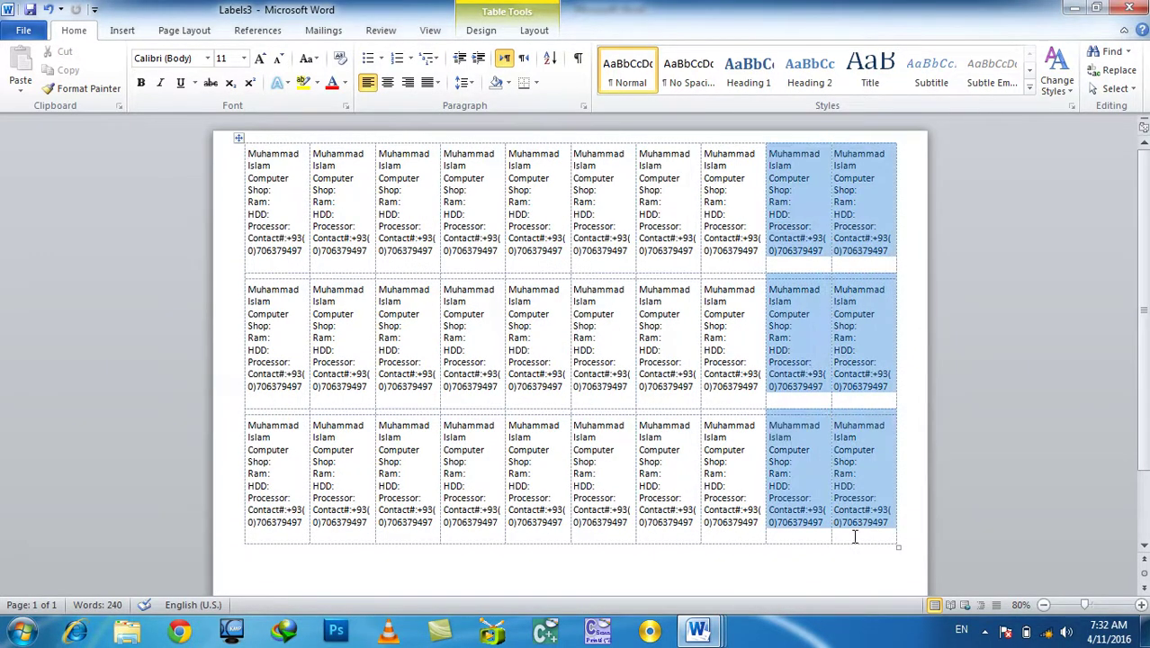
pyautogui.rightClick(825, 359)
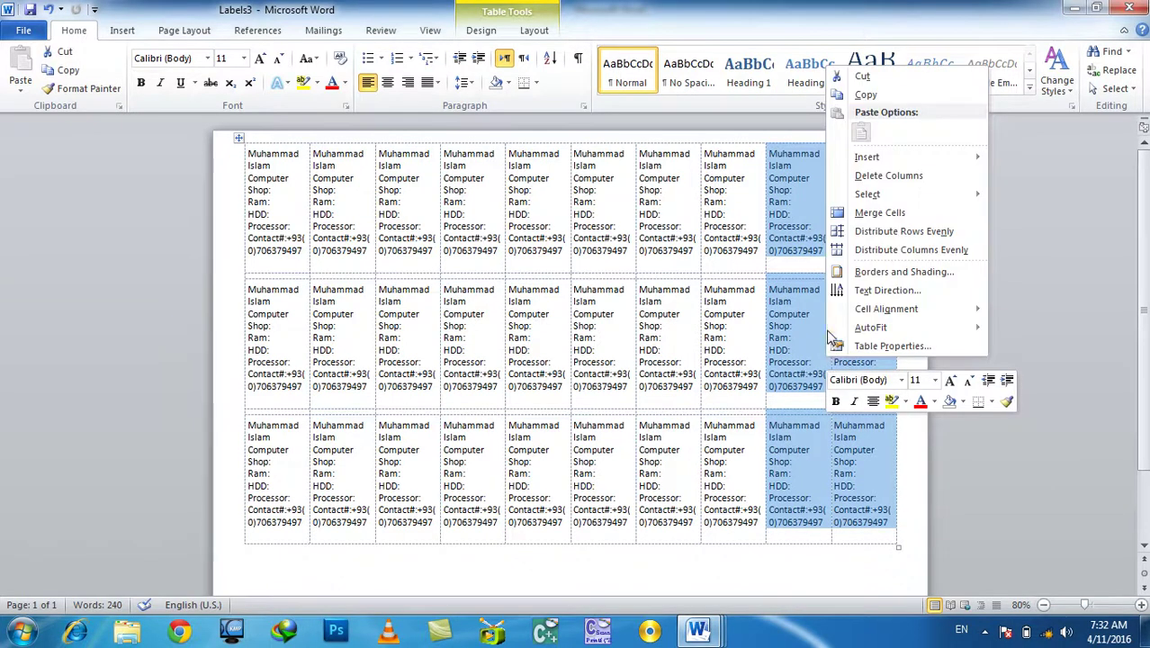
pyautogui.click(888, 176)
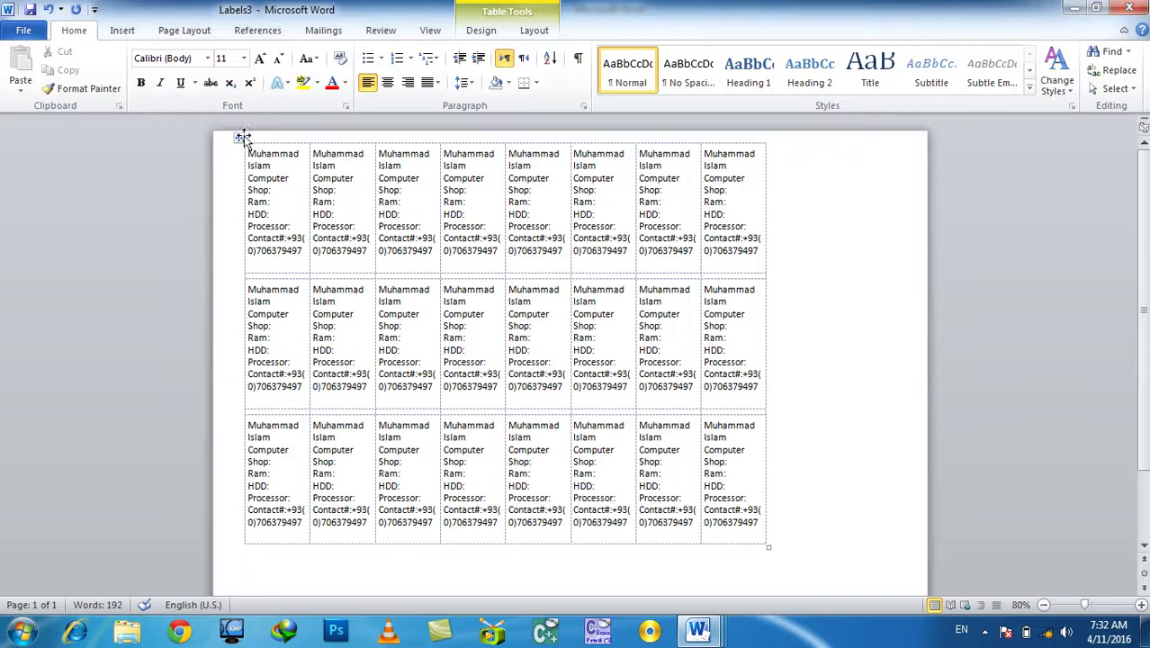
pyautogui.click(239, 137)
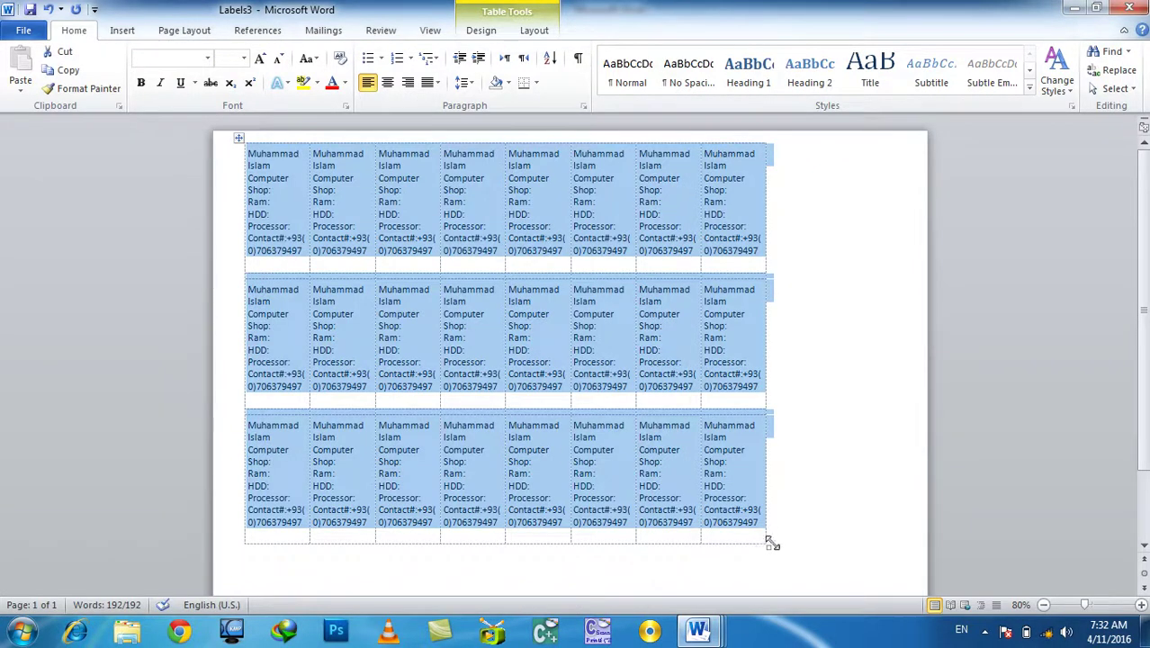
pyautogui.moveTo(768, 546); pyautogui.dragTo(895, 544)
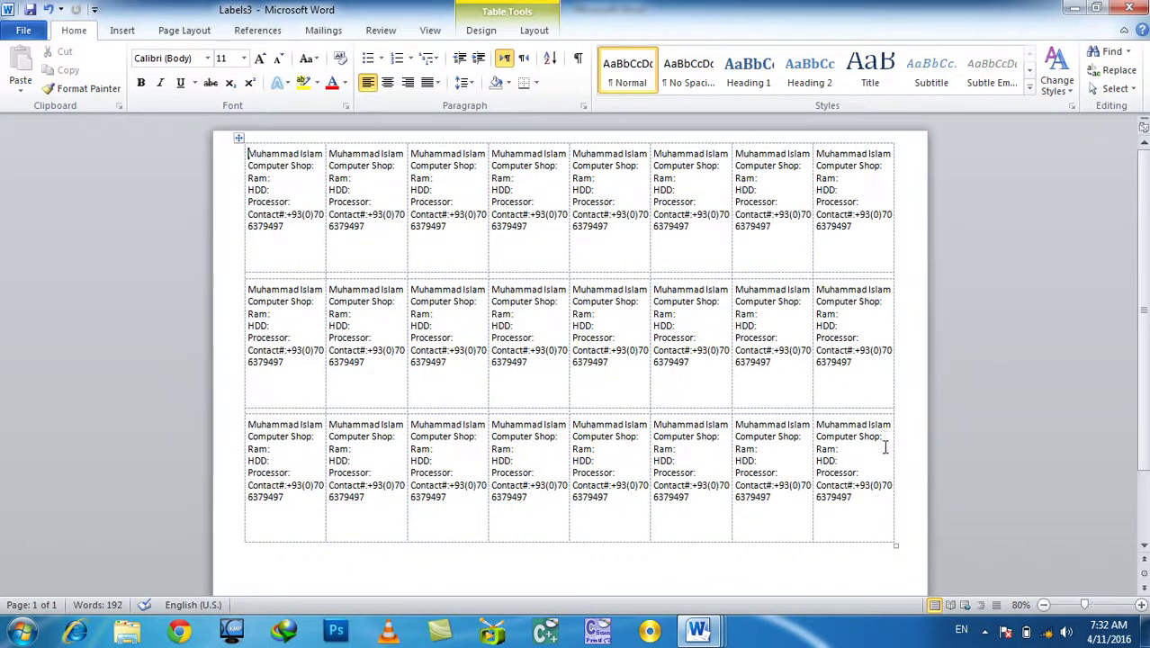
# Enter Ram 4GB, HDD 500GB, Processor 2.4 and Ram 8GB into labels, then delete all contents.
pyautogui.click(850, 178)
pyautogui.write('4Gb')
pyautogui.press('BackSpace')
pyautogui.write('B')
pyautogui.press('Down')
pyautogui.write('500')
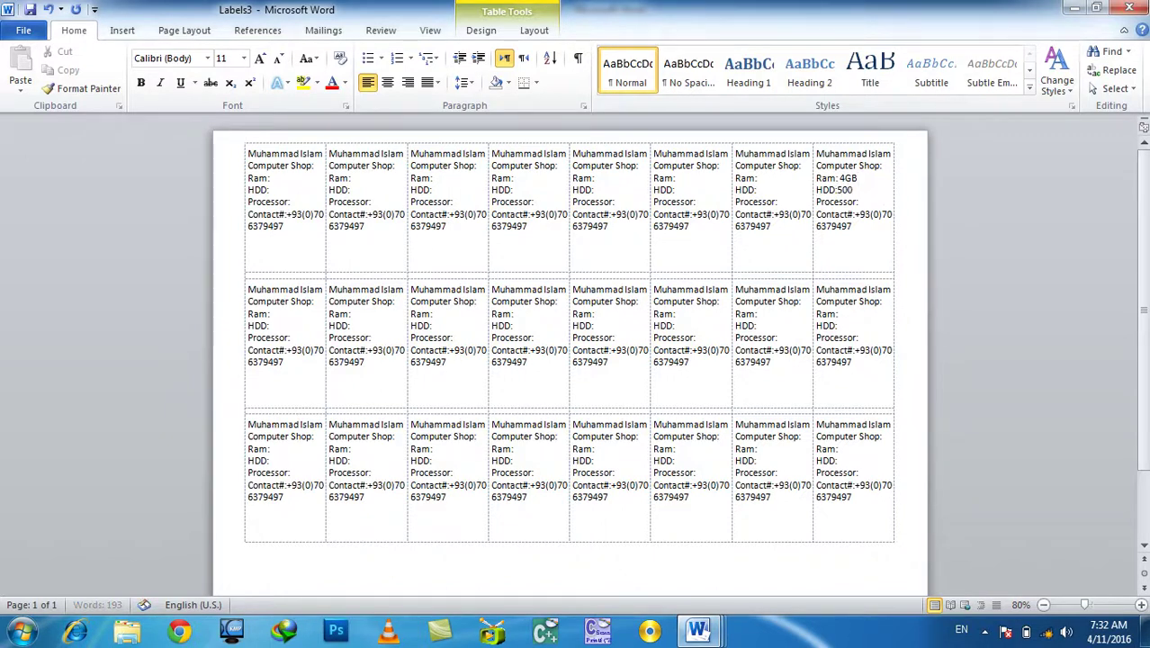
pyautogui.write('GB')
pyautogui.write('2.4')
pyautogui.press('Down')
pyautogui.press('Down')
pyautogui.press('Down')
pyautogui.press('Down')
pyautogui.press('Down')
pyautogui.write('8GB')
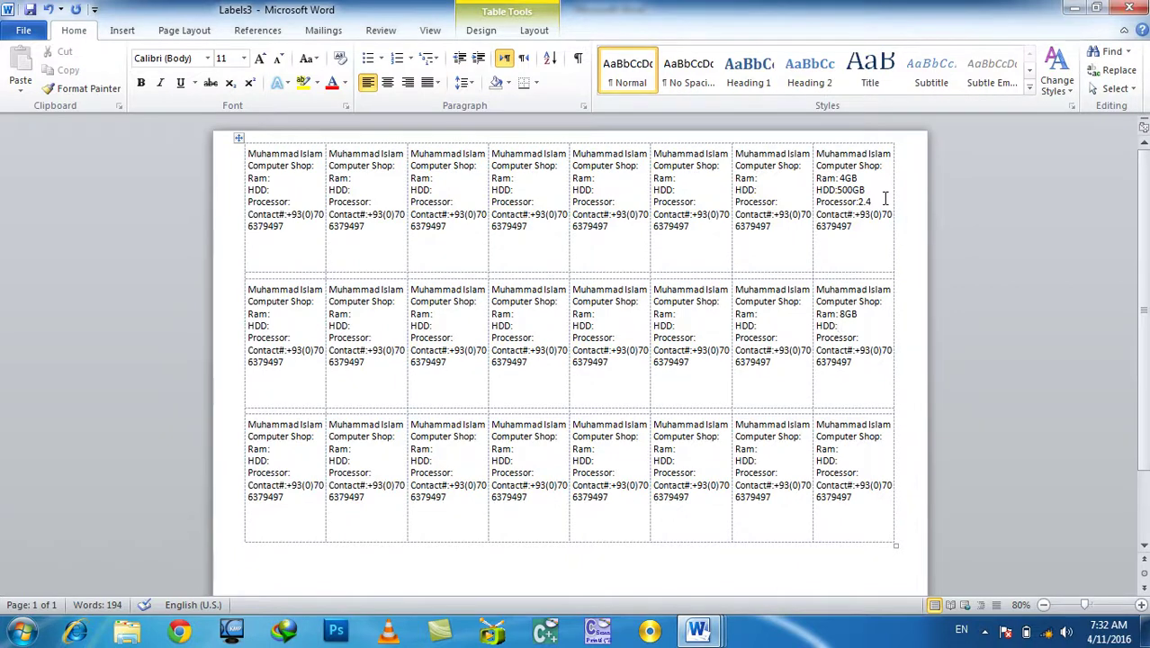
pyautogui.hotkey('ctrl', 'a')
pyautogui.press('Delete')
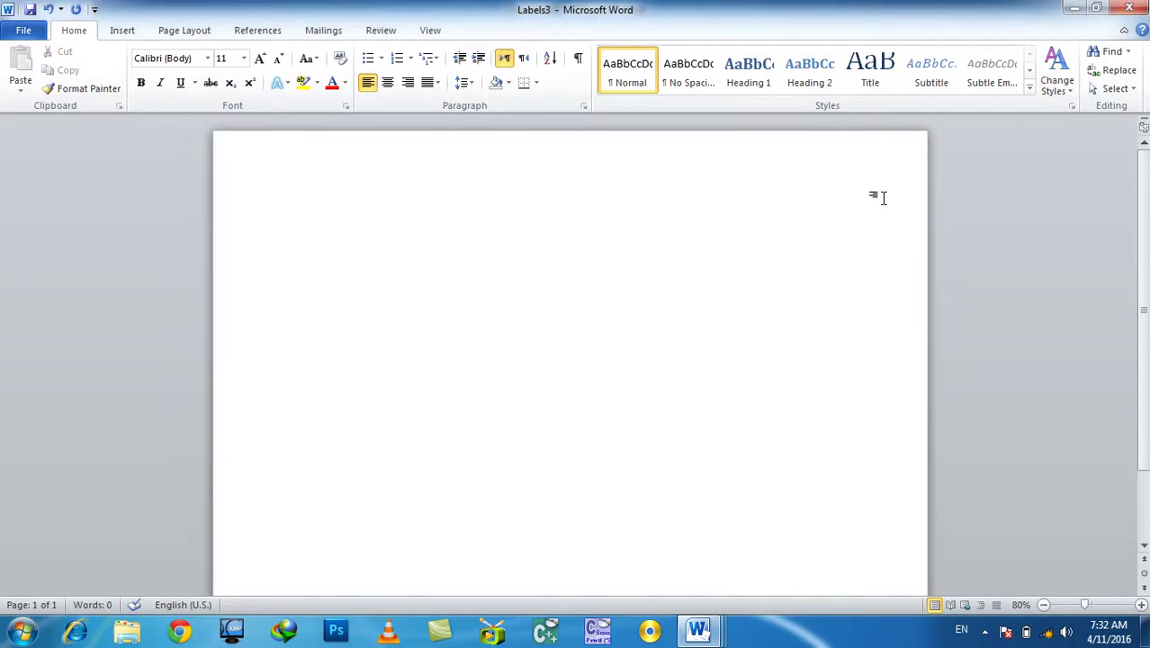
# Show the References ribbon, then the Mailings ribbon with envelope and label commands.
pyautogui.click(274, 32)
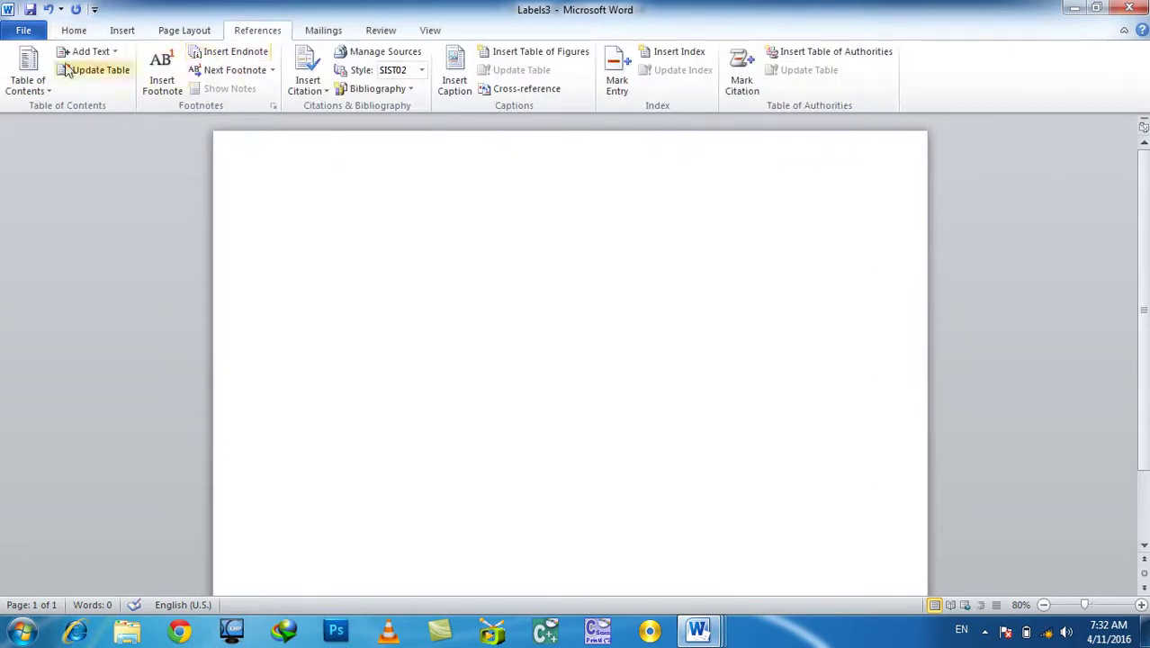
pyautogui.click(336, 34)
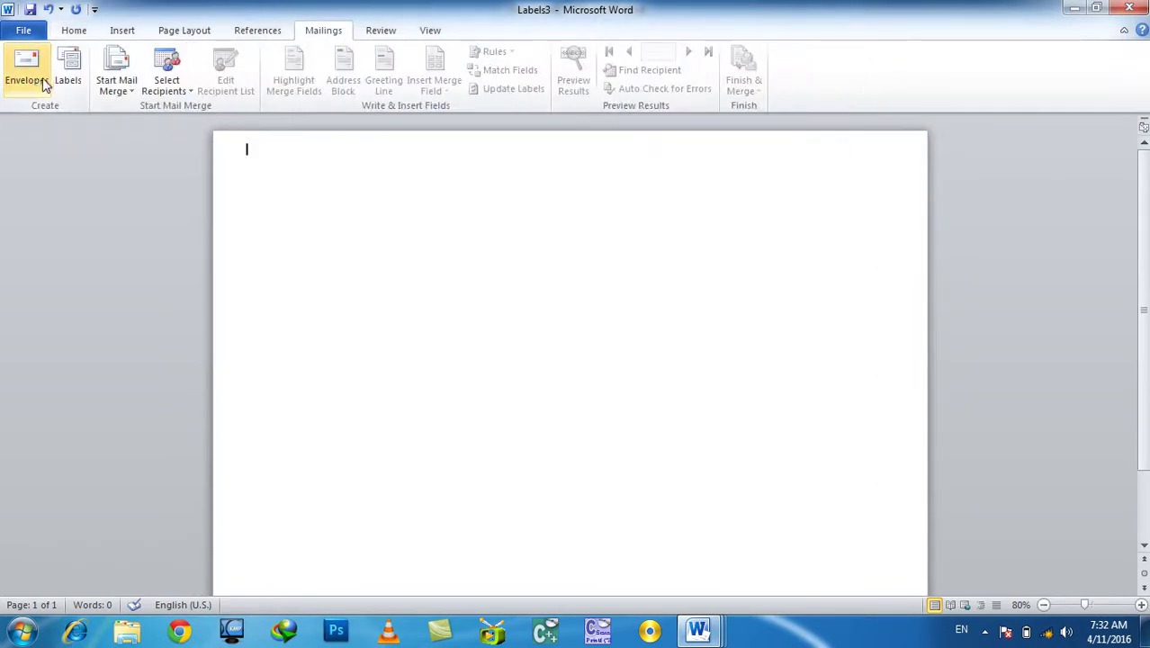